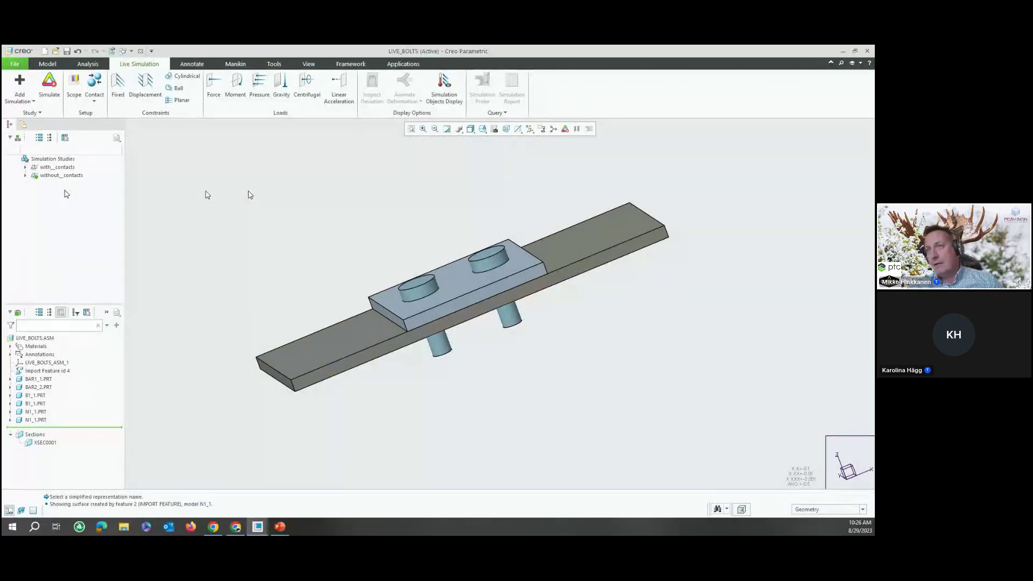
# Step: Expand the without__contacts study and display its loads and constraints on the bolted bar assembly
pyautogui.click(26, 175)
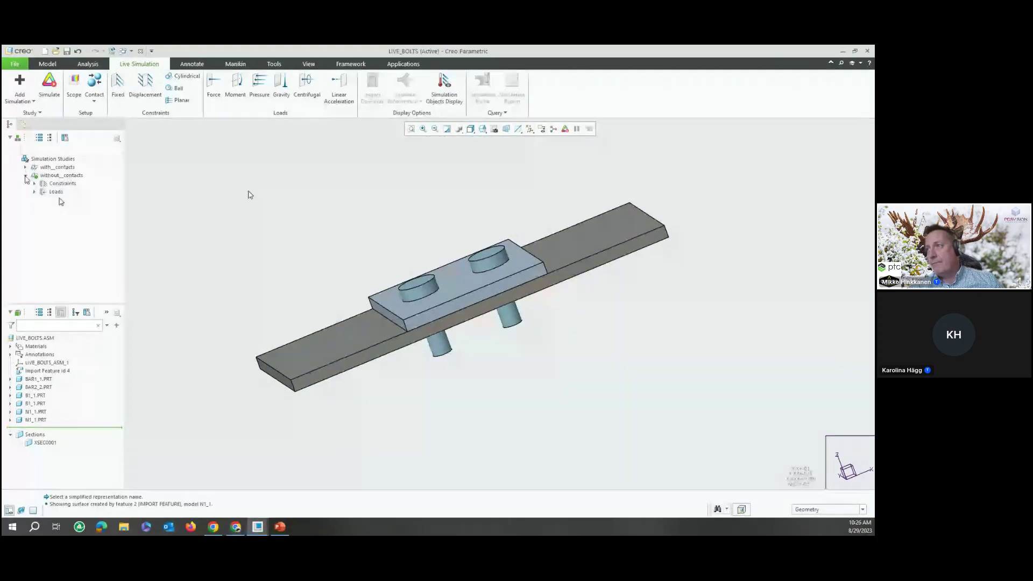
pyautogui.click(440, 99)
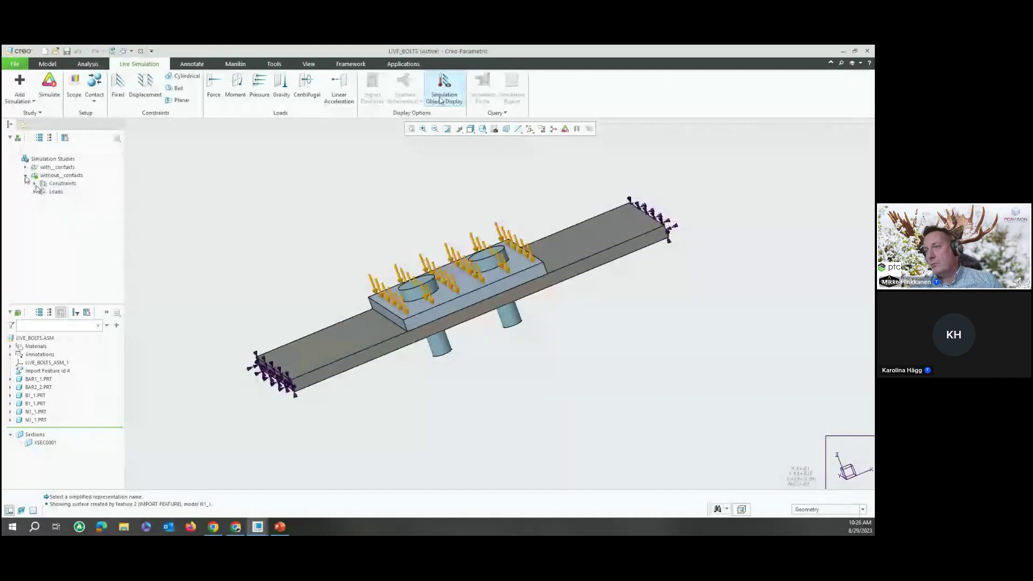
pyautogui.moveTo(434, 186); pyautogui.dragTo(431, 209, button='middle')
pyautogui.scroll(-3, 272, 379)
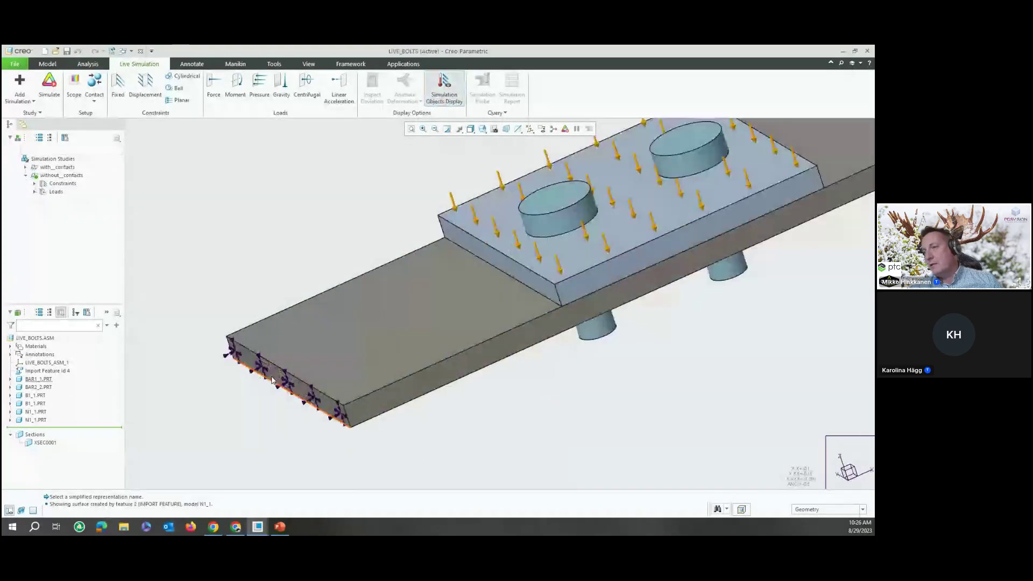
pyautogui.scroll(5, 273, 378)
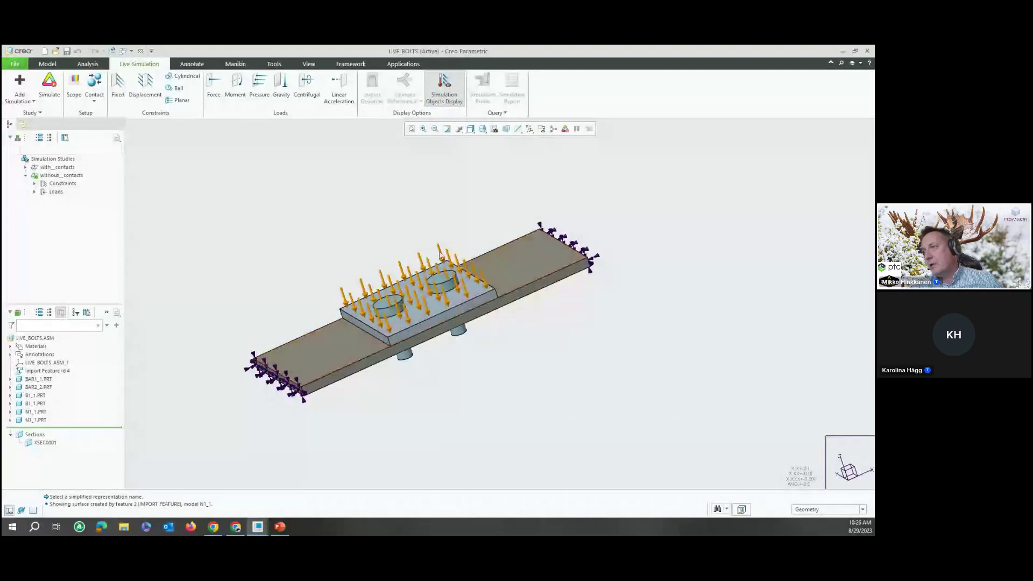
pyautogui.moveTo(441, 261)
pyautogui.mouseDown(button='middle')
pyautogui.moveTo(422, 342)
pyautogui.moveTo(415, 318)
pyautogui.mouseUp(button='middle')
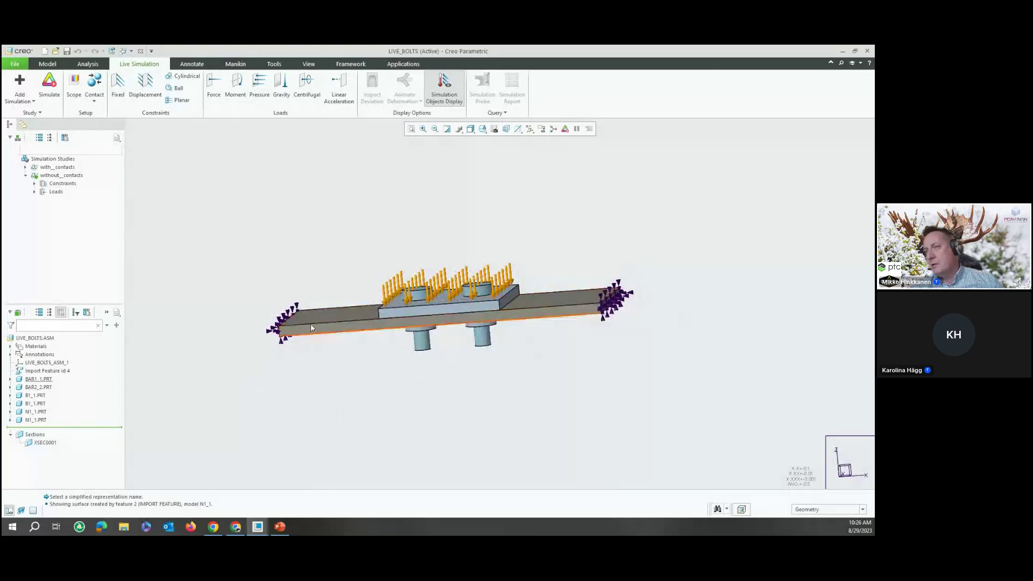
pyautogui.moveTo(476, 213); pyautogui.dragTo(499, 219, button='middle')
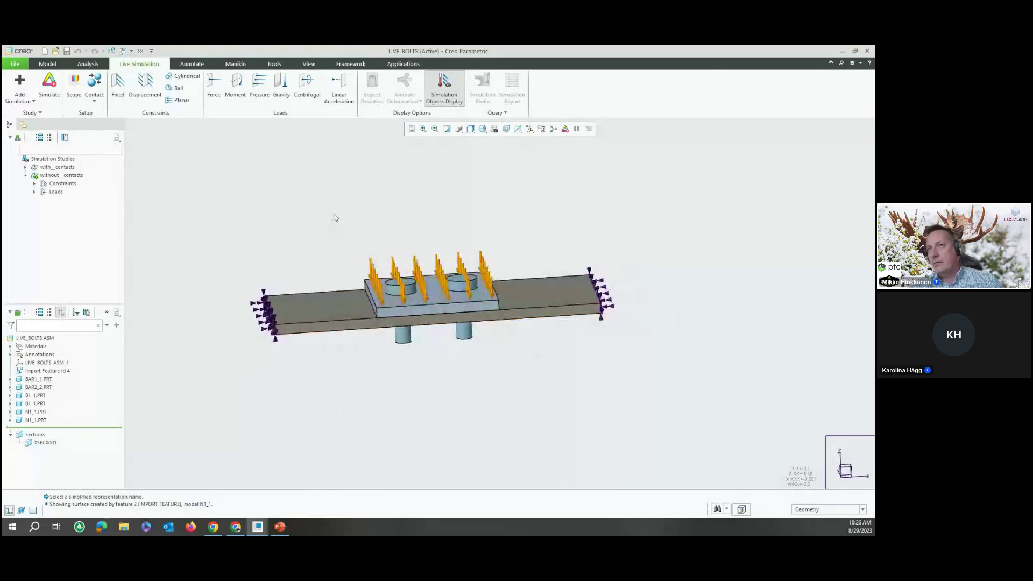
# Step: Run the live simulation of the without__contacts study and show the Von Mises stress in MPa
pyautogui.click(57, 91)
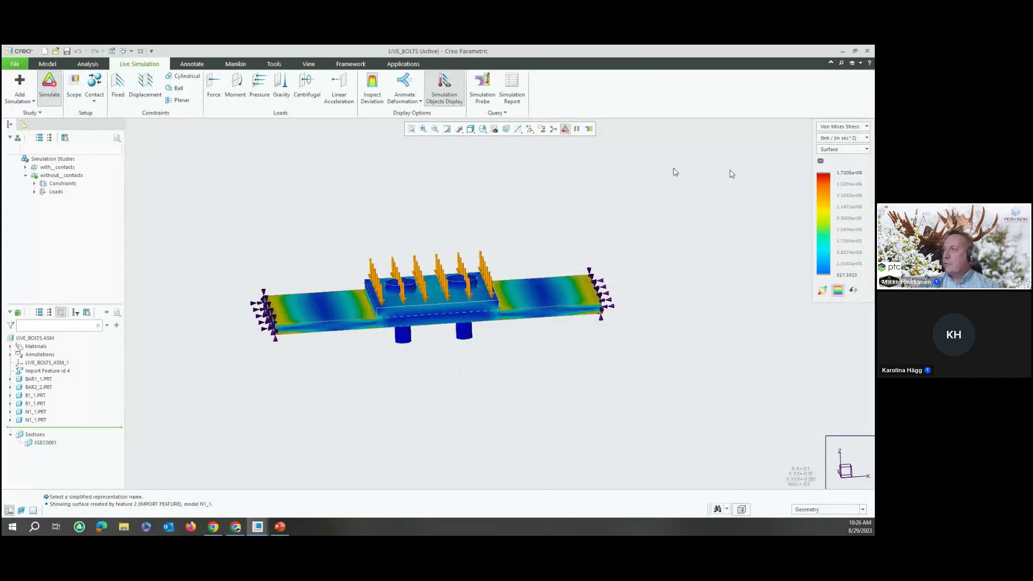
pyautogui.click(843, 138)
pyautogui.click(840, 226)
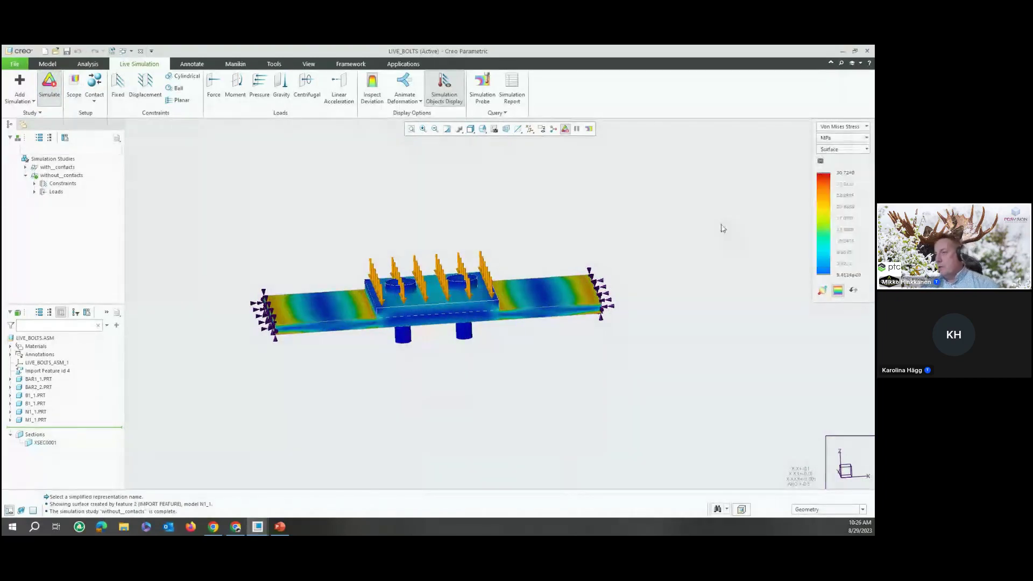
pyautogui.moveTo(549, 223); pyautogui.dragTo(554, 224, button='middle')
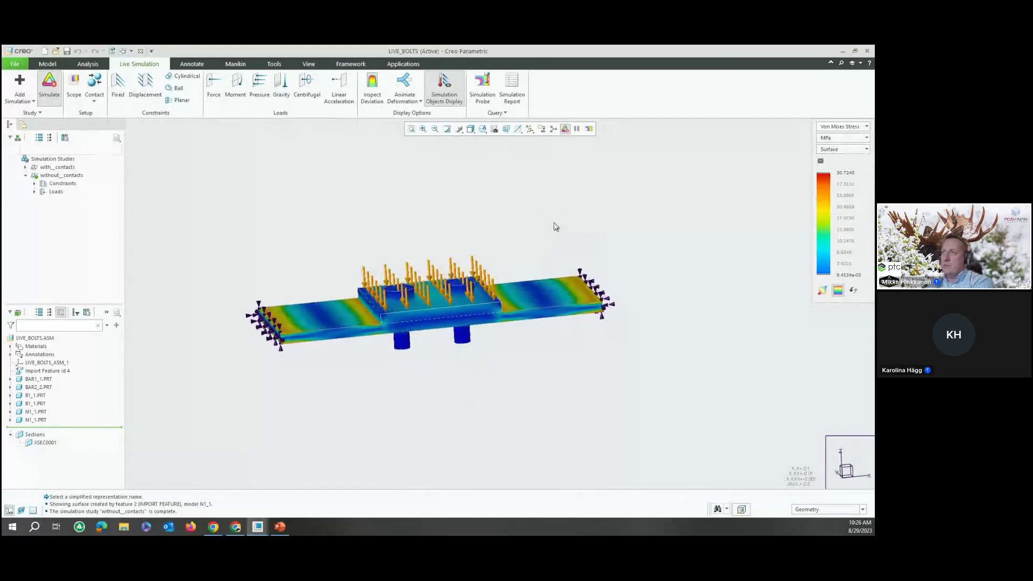
# Step: Animate the deformation of the without__contacts result and examine the stress distribution around the bolts, plate and bar
pyautogui.click(406, 92)
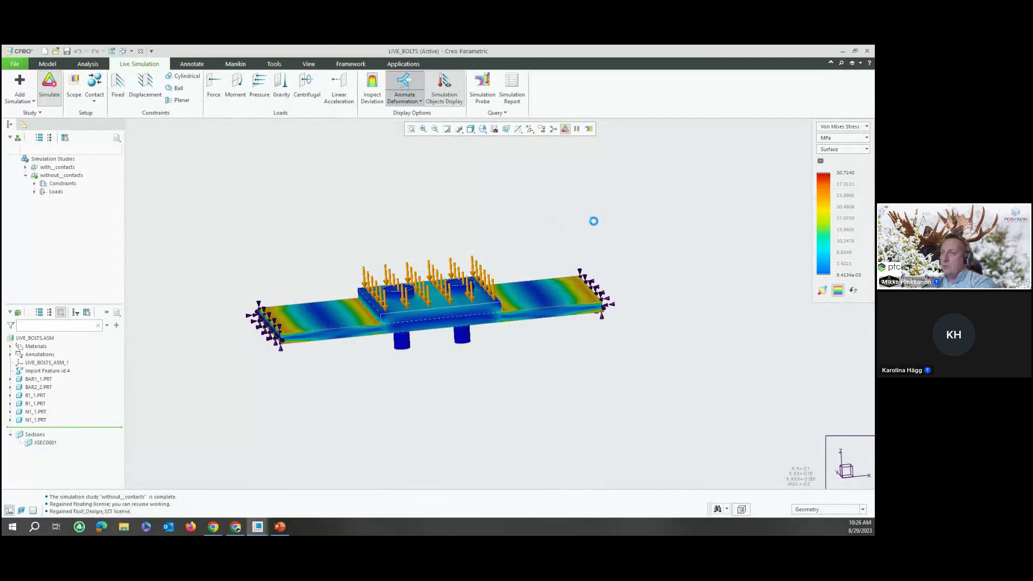
pyautogui.moveTo(502, 399); pyautogui.dragTo(501, 390, button='middle')
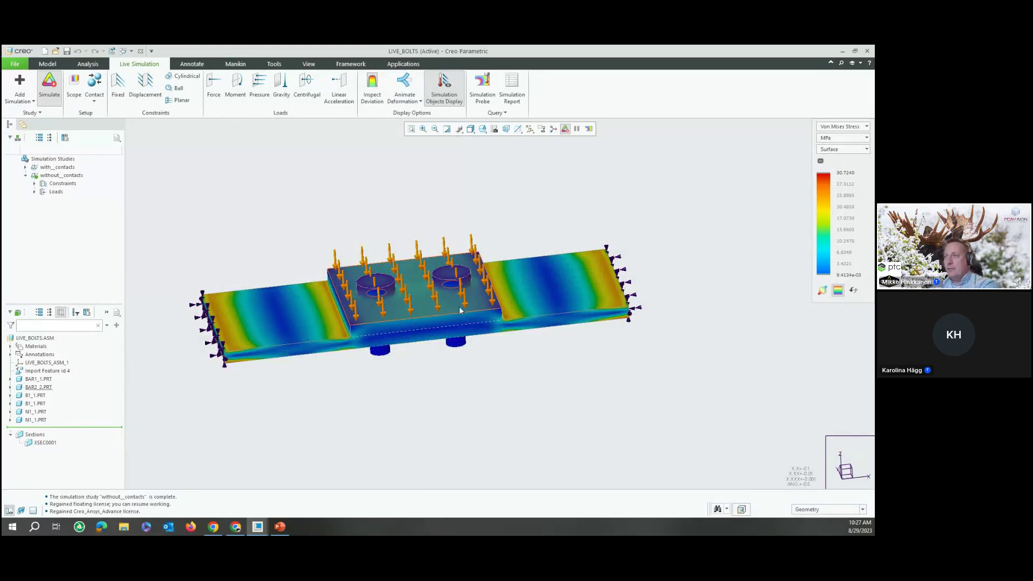
pyautogui.scroll(2, 460, 311)
pyautogui.scroll(-3, 459, 312)
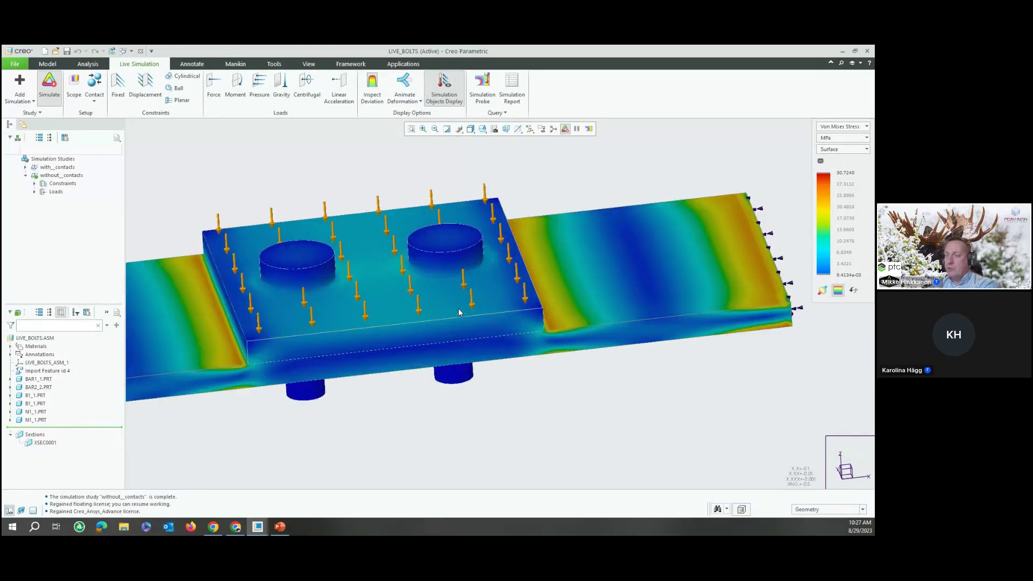
pyautogui.moveTo(459, 312); pyautogui.dragTo(505, 295, button='middle')
pyautogui.scroll(3, 468, 300)
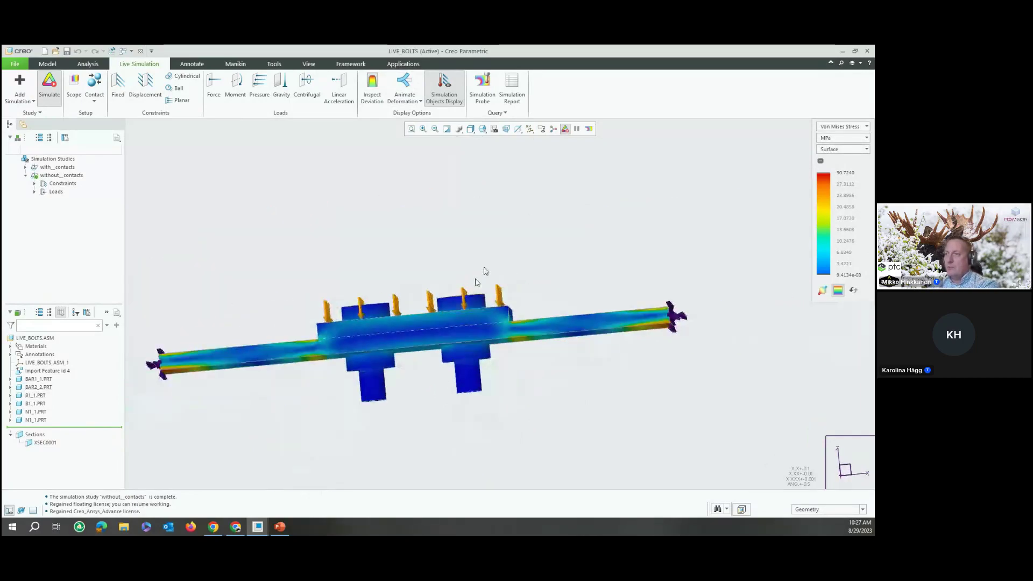
pyautogui.moveTo(493, 229); pyautogui.dragTo(462, 316, button='middle')
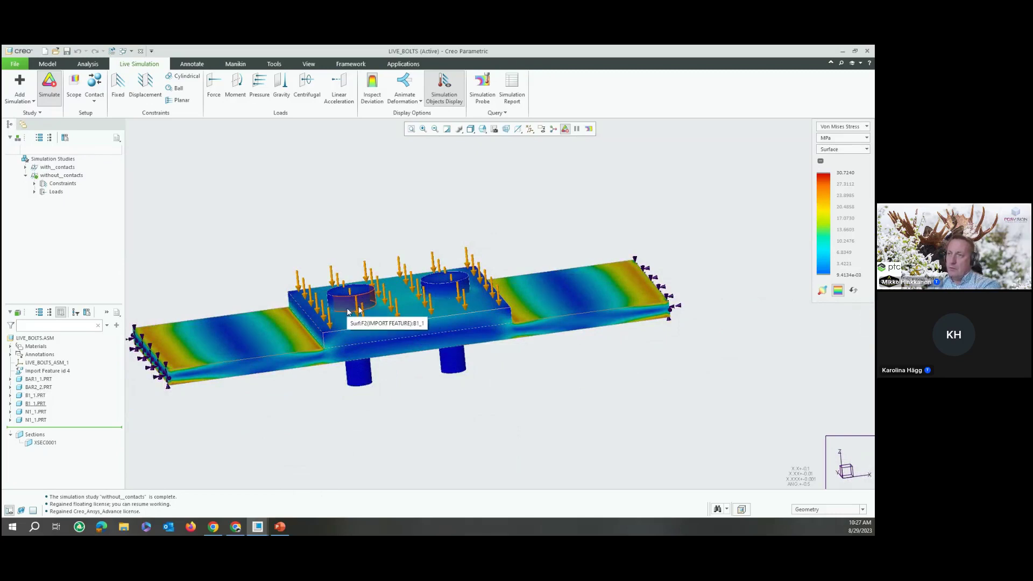
pyautogui.scroll(1, 483, 321)
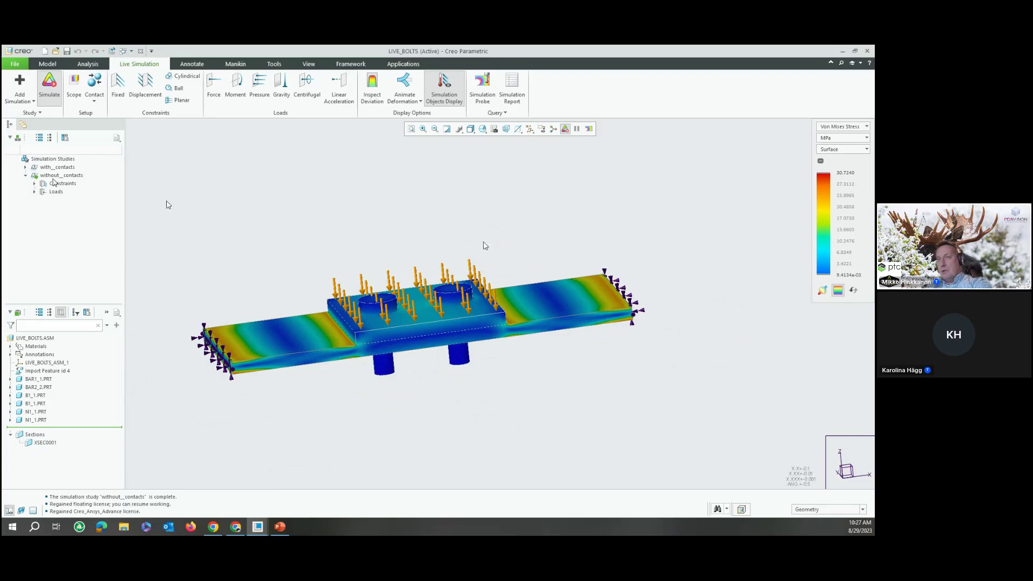
# Step: Stop the live simulation and make with__contacts the active study
pyautogui.click(57, 167)
pyautogui.click(146, 190)
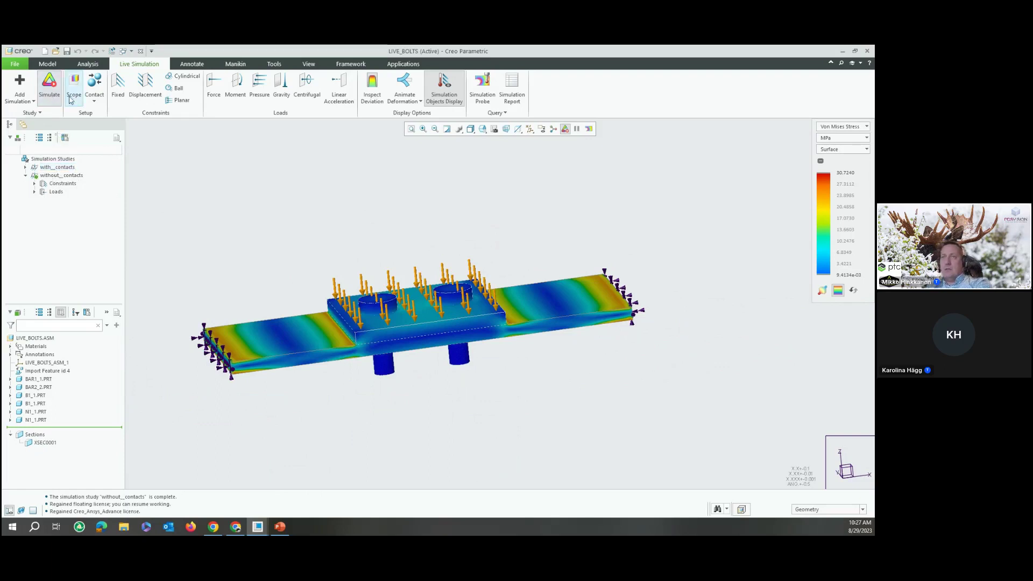
pyautogui.click(58, 95)
pyautogui.click(56, 167)
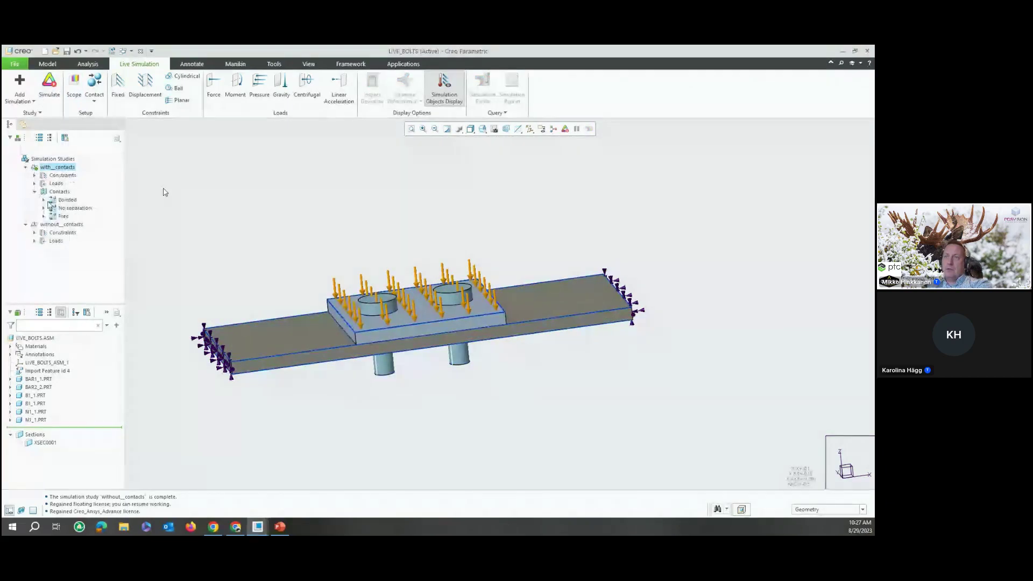
# Step: Inspect the bonded contacts Contact9 and Contact10 between the bolts and their nuts
pyautogui.click(44, 200)
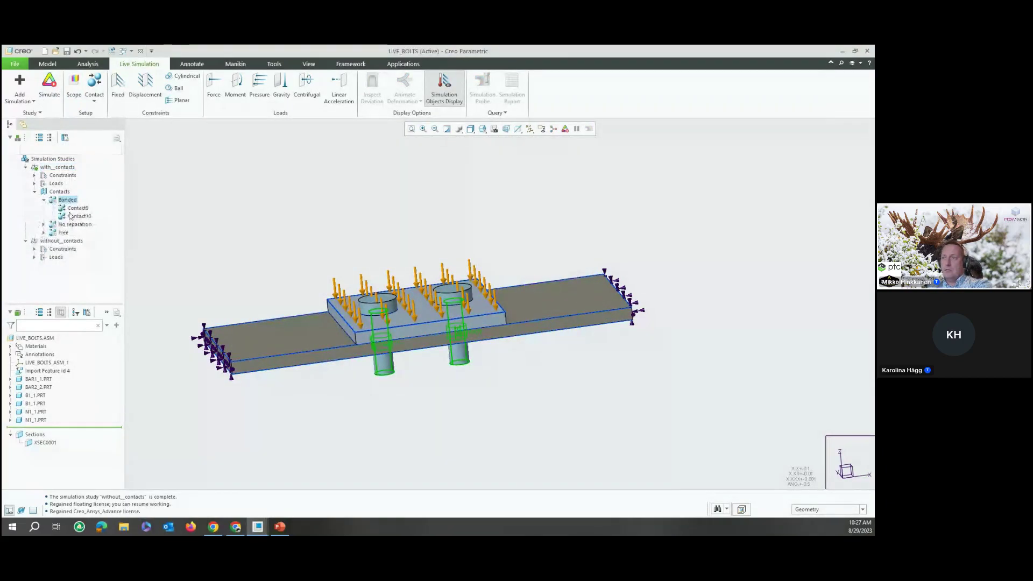
pyautogui.click(95, 208)
pyautogui.moveTo(385, 240)
pyautogui.mouseDown(button='middle')
pyautogui.moveTo(432, 238)
pyautogui.moveTo(440, 349)
pyautogui.mouseUp(button='middle')
pyautogui.scroll(5, 440, 350)
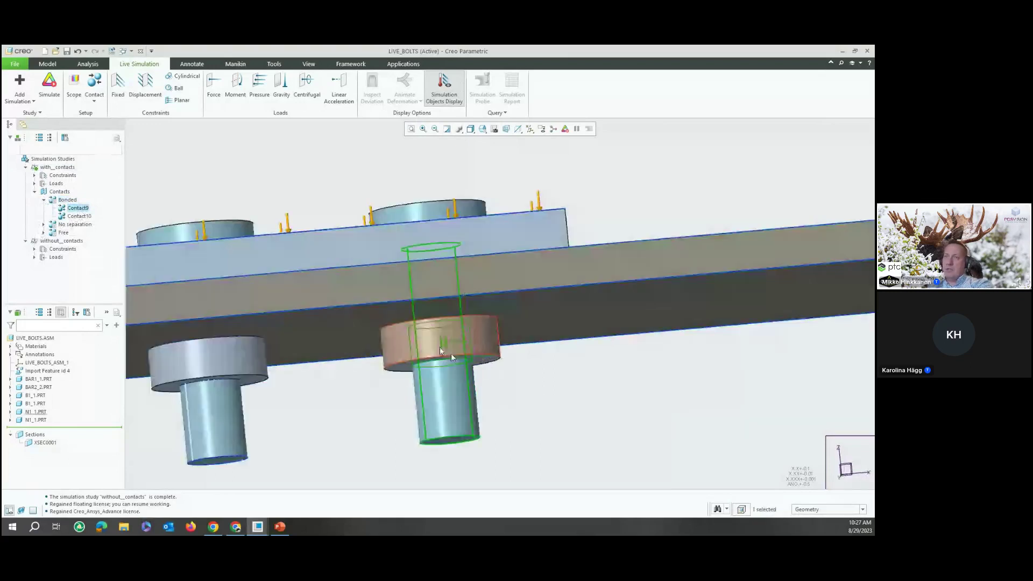
pyautogui.click(131, 265)
pyautogui.scroll(-3, 354, 233)
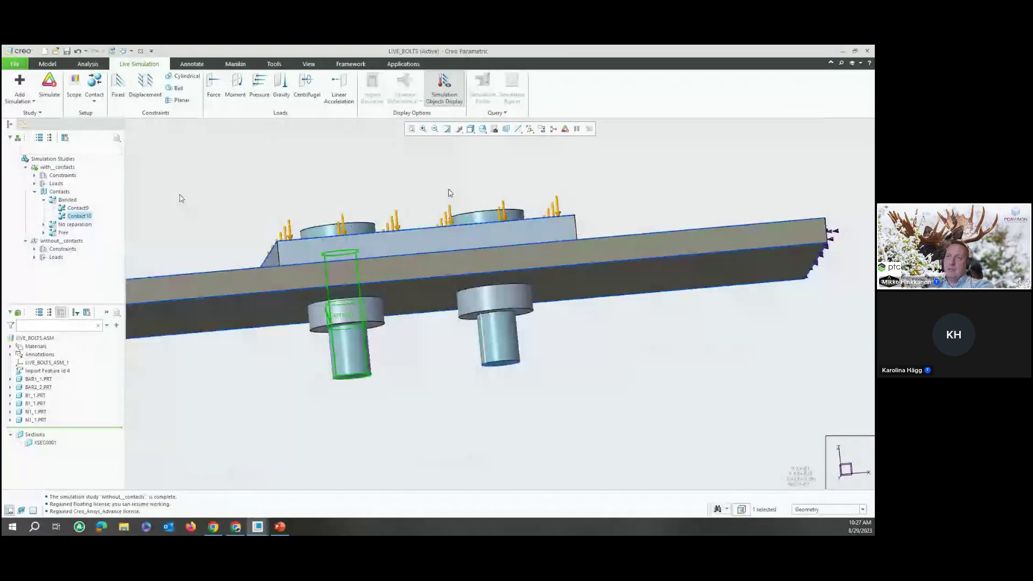
# Step: Inspect the no-separation contacts Contact2, Contact5, Contact6, Contact11 and Contact12 between the bars, nuts and bolt heads
pyautogui.click(43, 224)
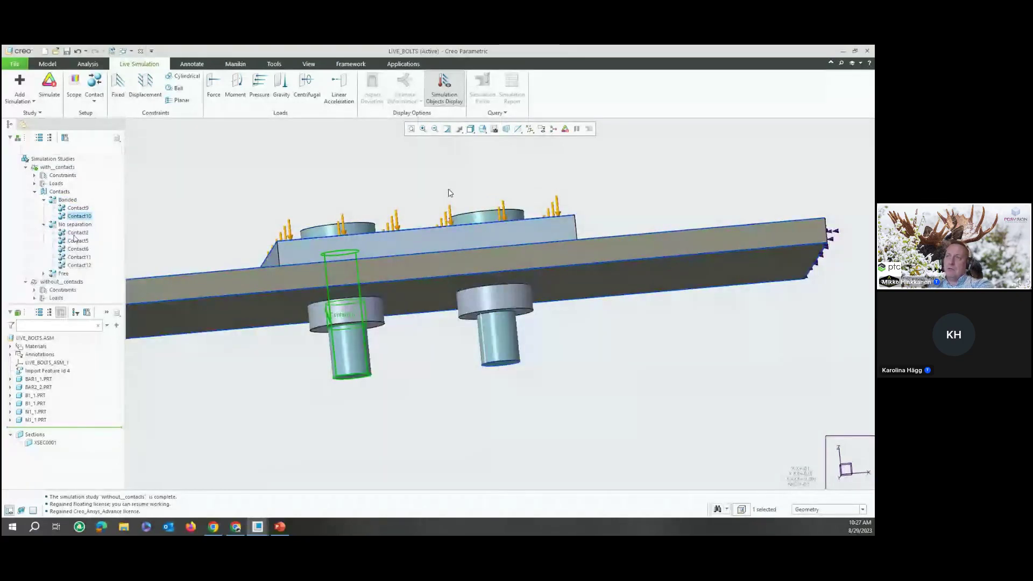
pyautogui.click(78, 233)
pyautogui.moveTo(372, 197); pyautogui.dragTo(368, 225, button='middle')
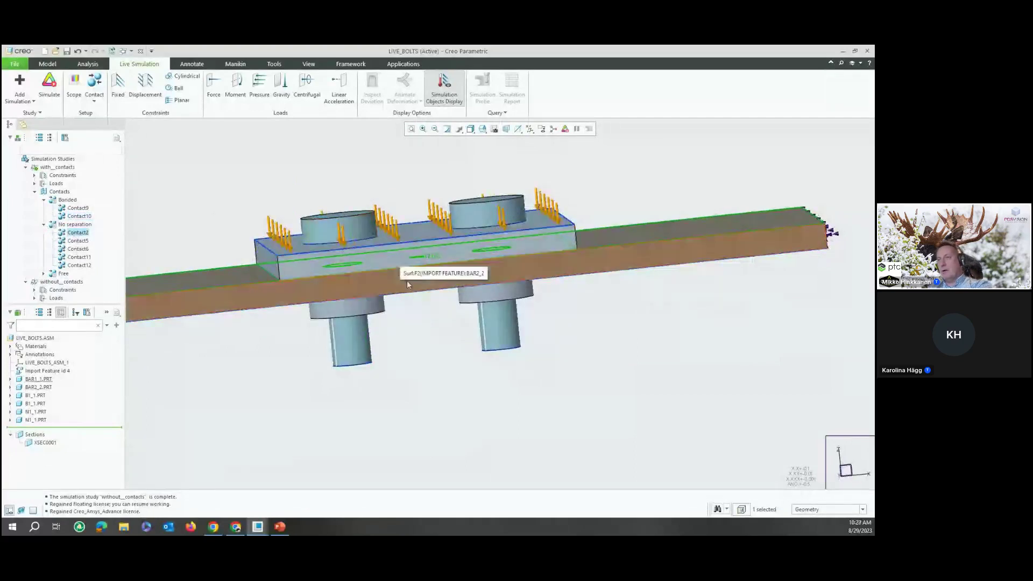
pyautogui.moveTo(407, 280); pyautogui.dragTo(424, 274, button='middle')
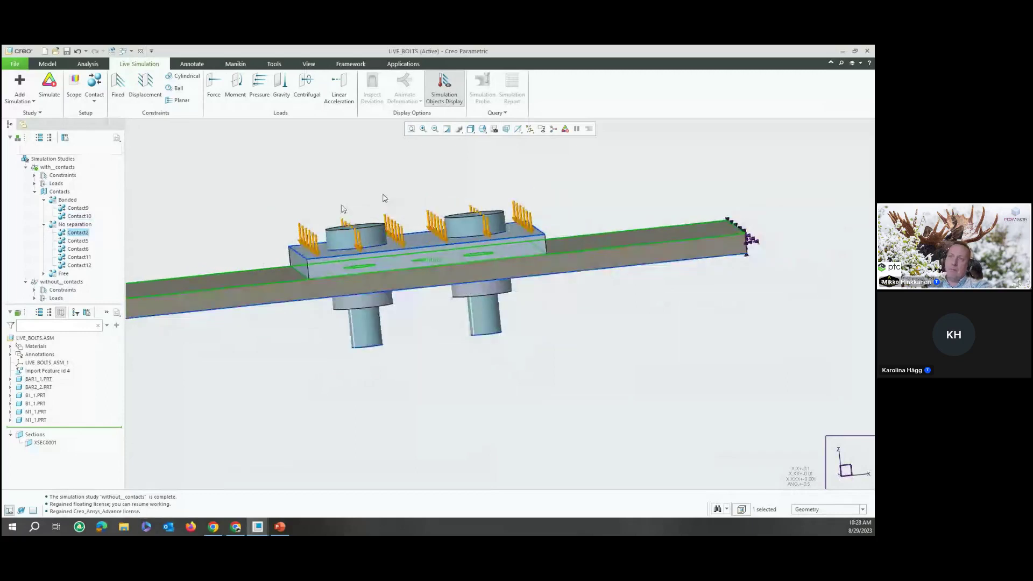
pyautogui.scroll(2, 383, 198)
pyautogui.click(78, 241)
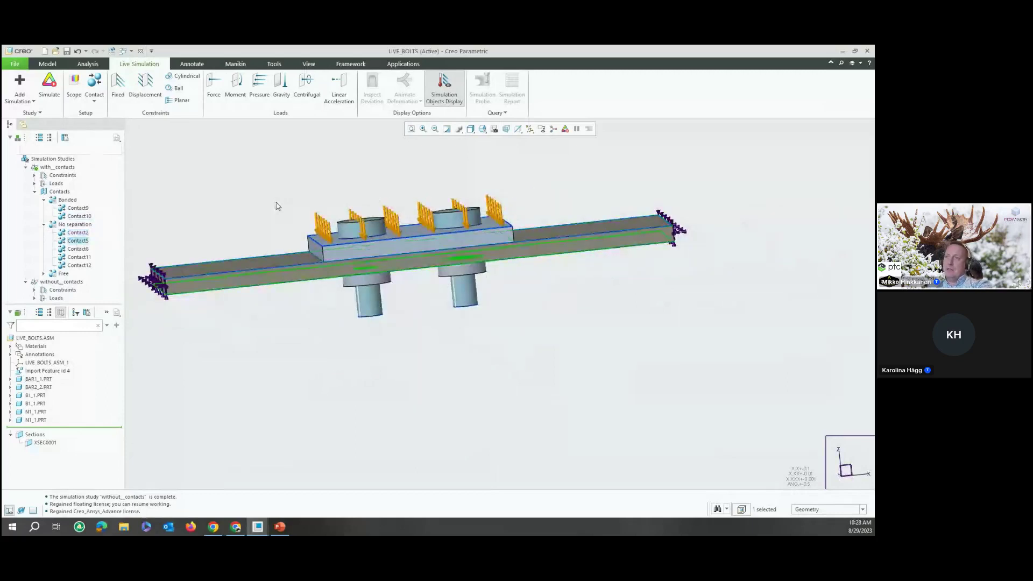
pyautogui.moveTo(276, 206); pyautogui.dragTo(328, 259, button='middle')
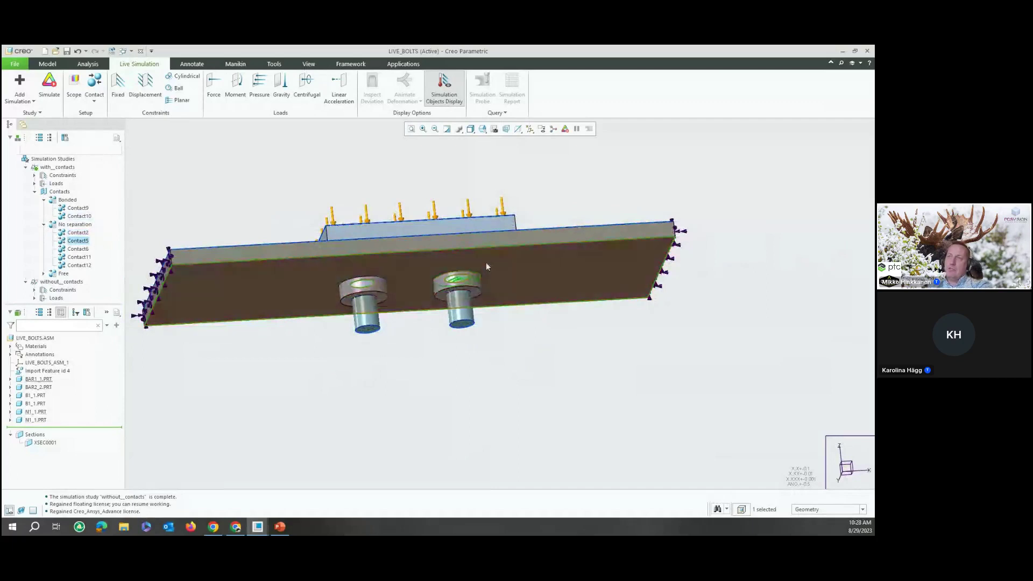
pyautogui.click(78, 249)
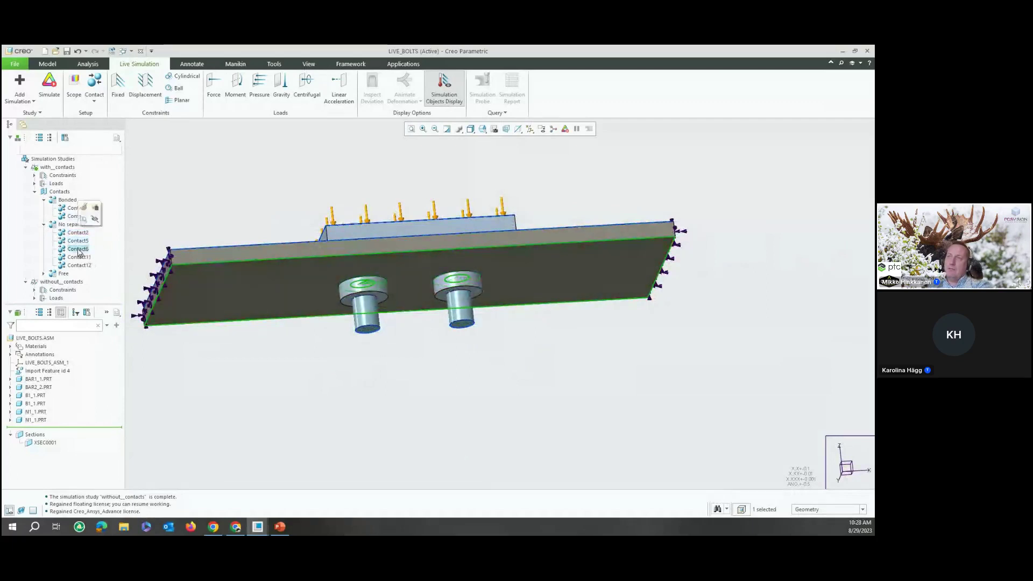
pyautogui.click(78, 258)
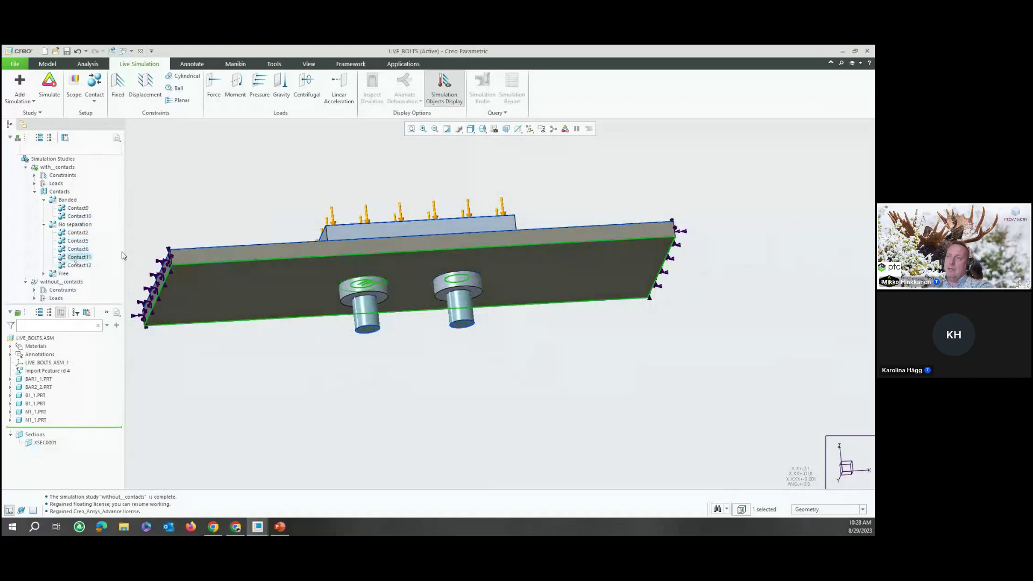
pyautogui.moveTo(293, 222); pyautogui.dragTo(337, 215, button='middle')
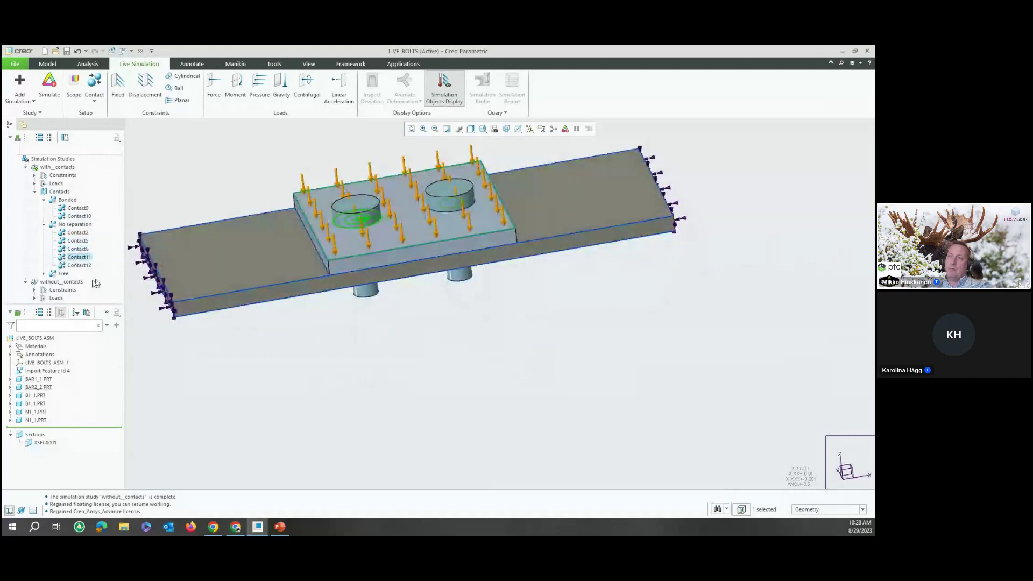
pyautogui.click(79, 265)
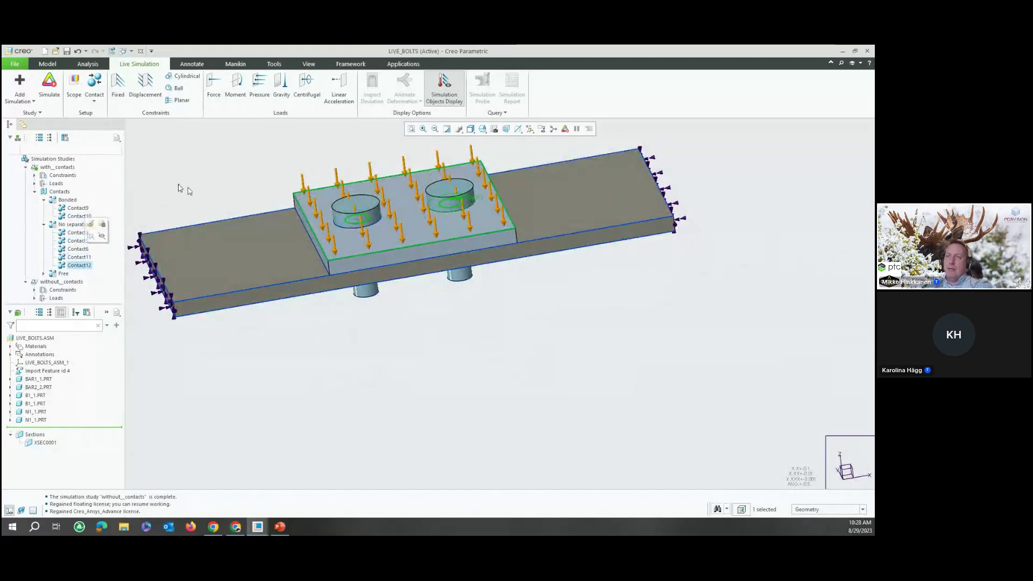
# Step: Inspect the free contacts Contact3, Contact4, Contact7 and Contact8 between the bolt shanks and the bar holes
pyautogui.click(44, 273)
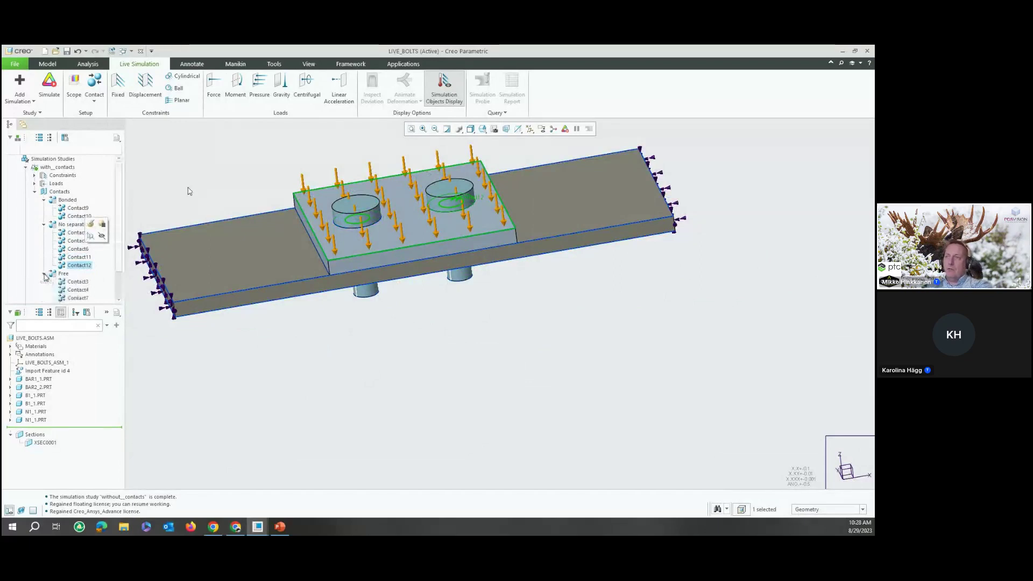
pyautogui.scroll(-2, 91, 285)
pyautogui.click(78, 249)
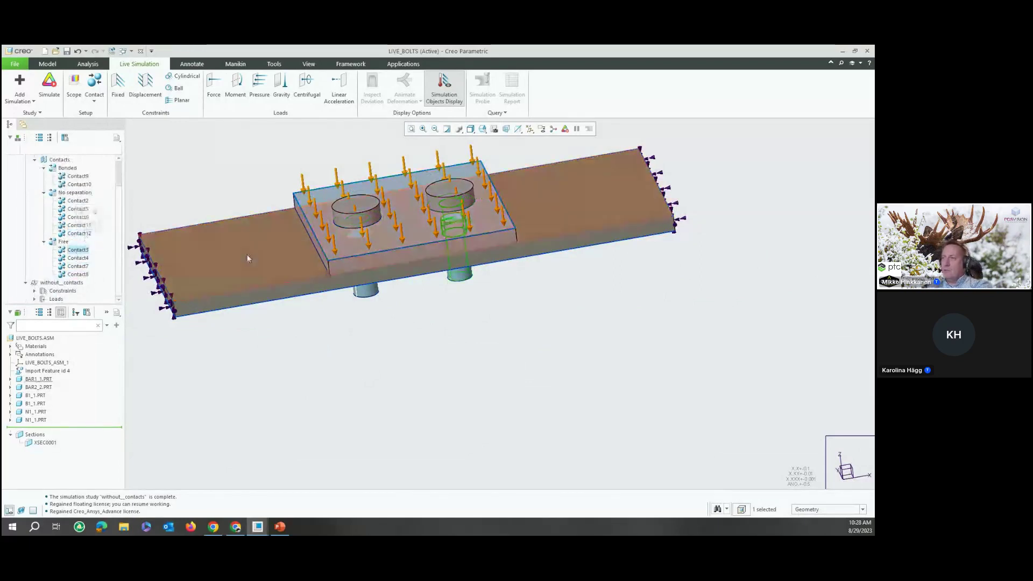
pyautogui.moveTo(468, 229); pyautogui.dragTo(476, 249, button='middle')
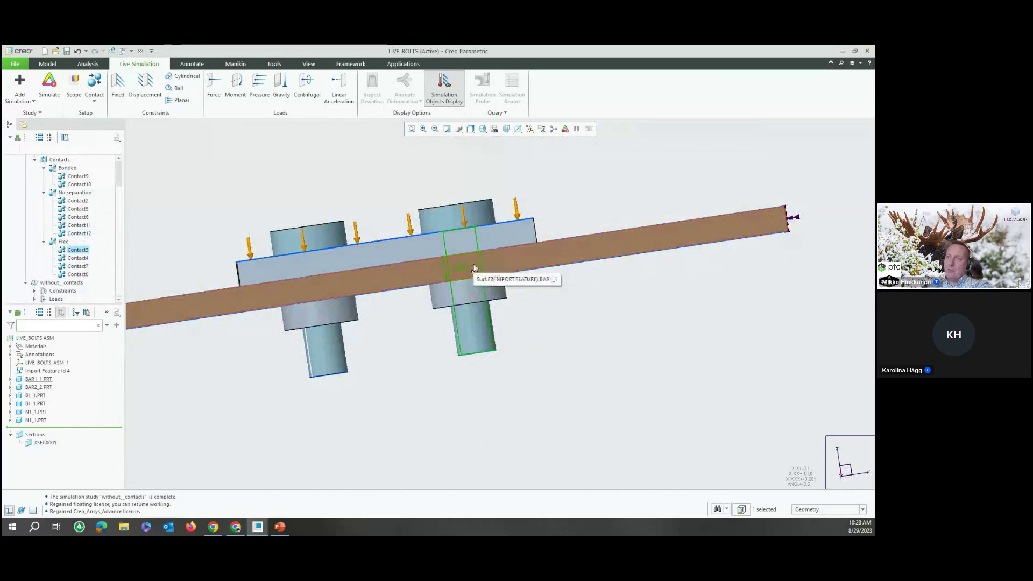
pyautogui.click(79, 258)
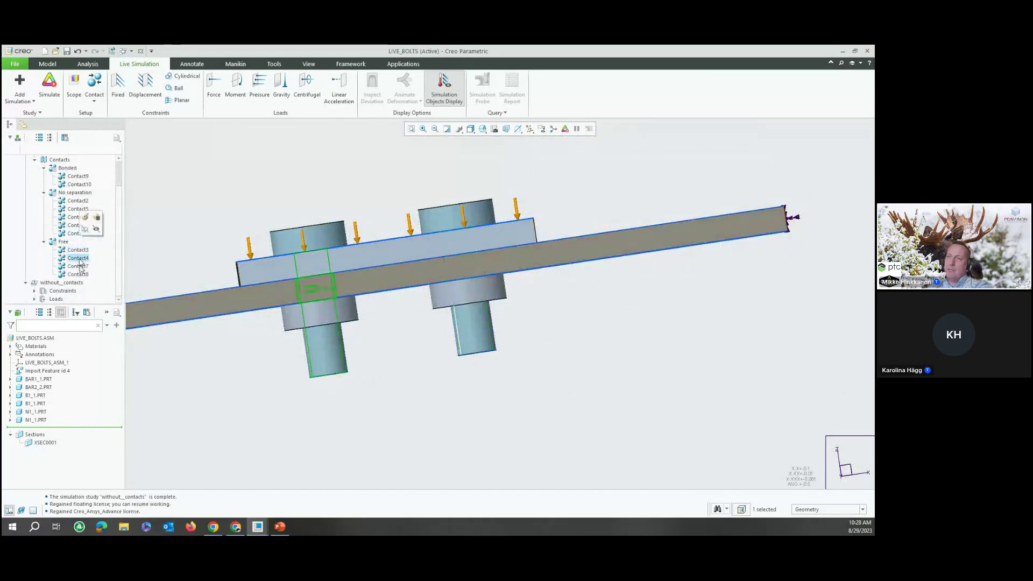
pyautogui.click(78, 266)
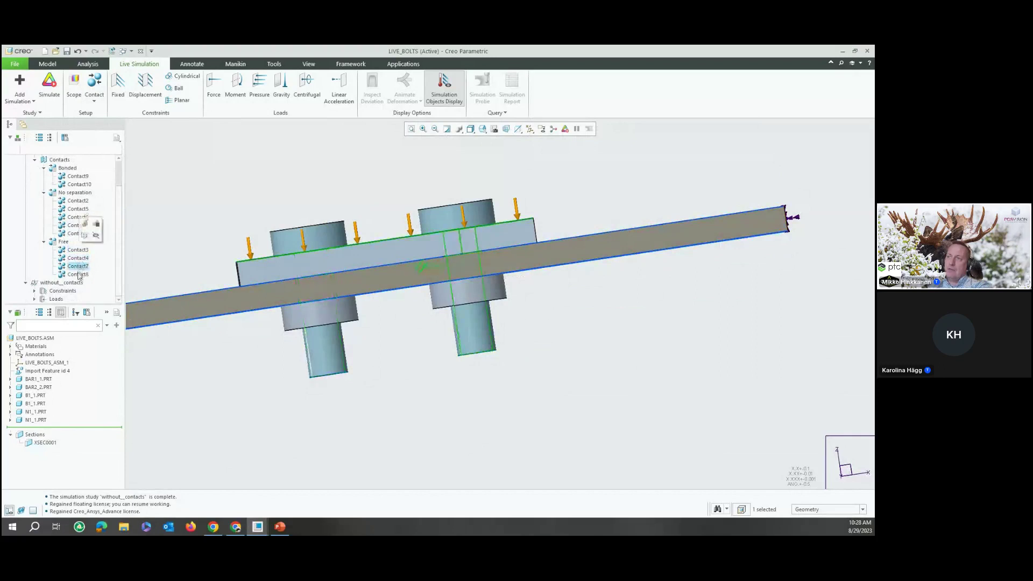
pyautogui.click(80, 275)
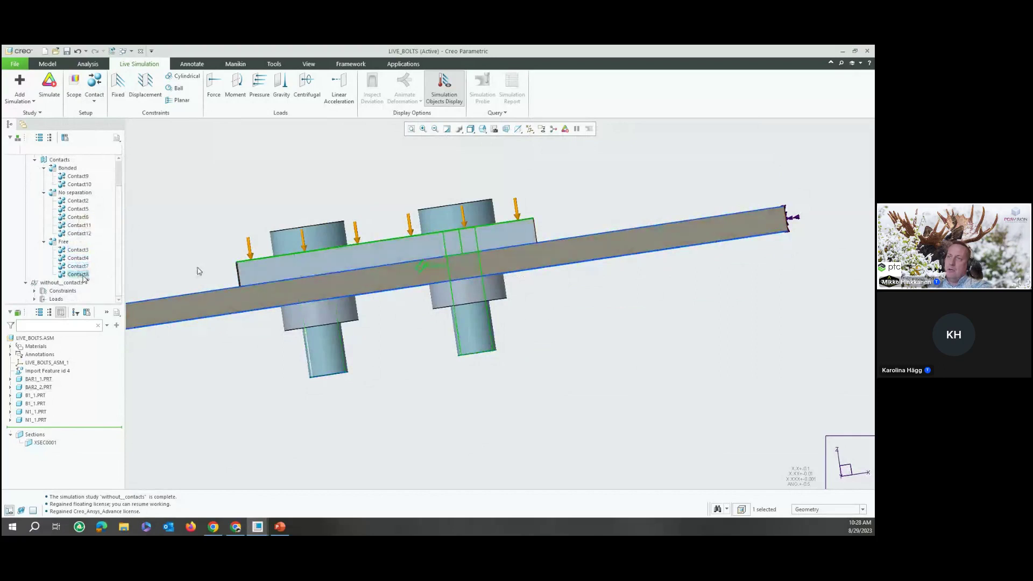
# Step: Clear the contact selection in the default orientation and review the available contact creation options
pyautogui.moveTo(385, 260); pyautogui.dragTo(419, 276, button='middle')
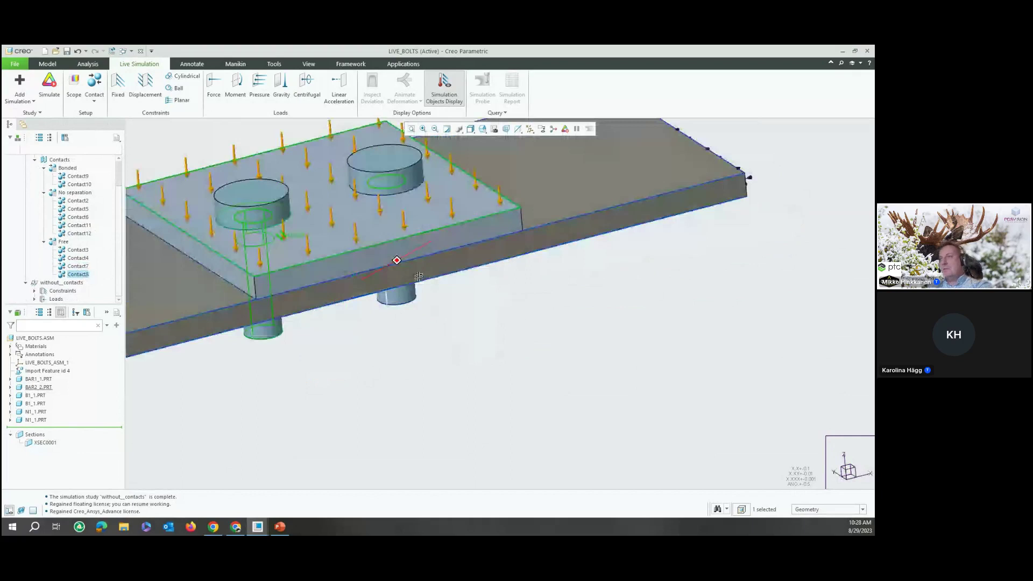
pyautogui.hotkey('ctrl', 'd')
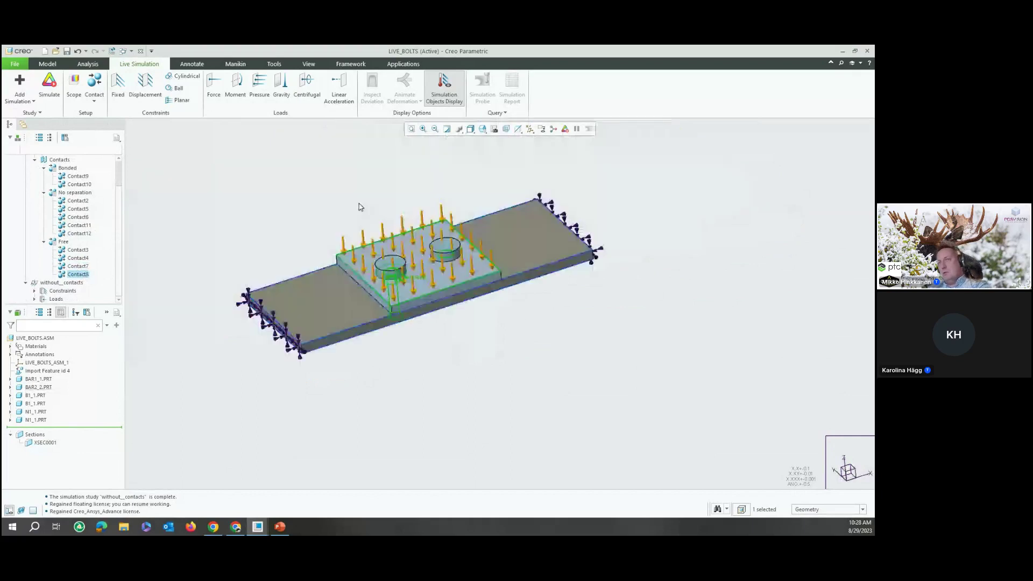
pyautogui.click(360, 207)
pyautogui.click(94, 101)
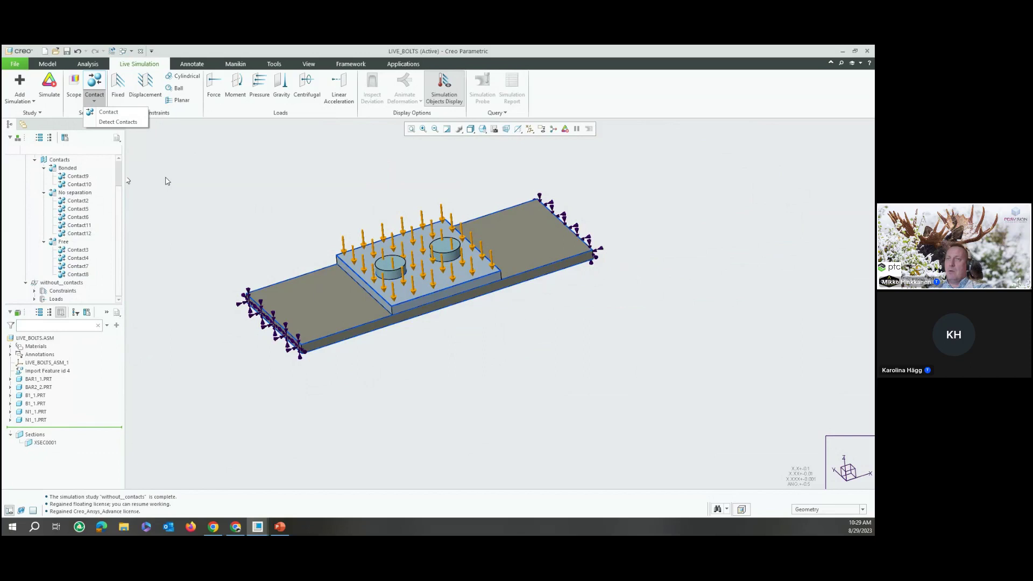
# Step: Open the definition of bonded Contact10, review the available contact behaviors, and cancel without changes
pyautogui.click(79, 184)
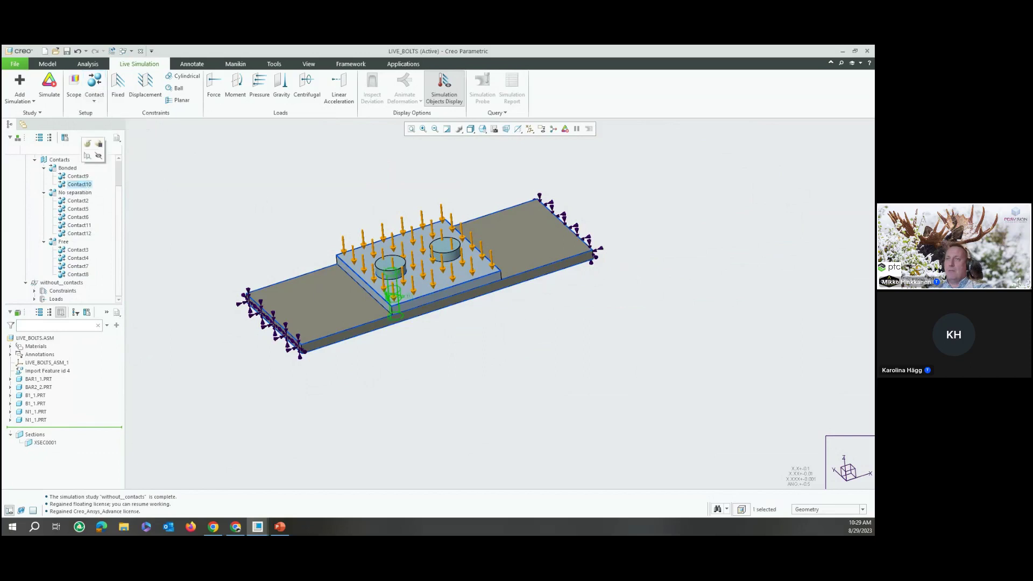
pyautogui.click(87, 143)
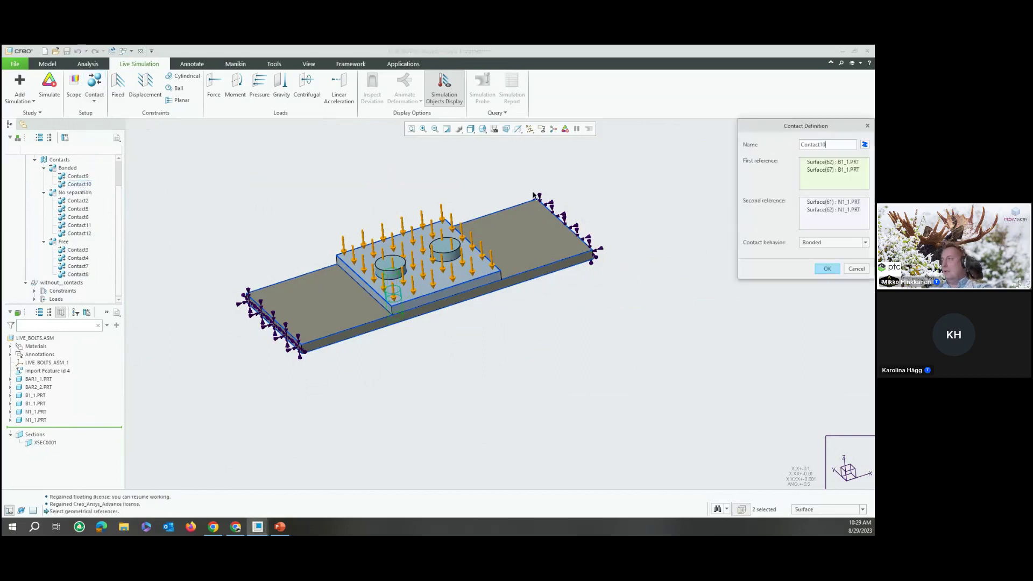
pyautogui.click(836, 243)
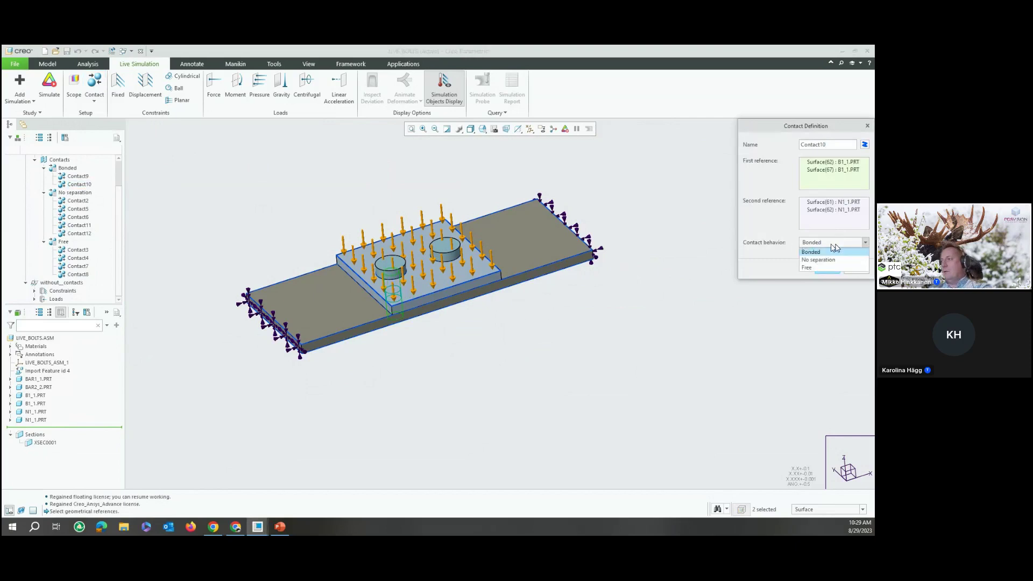
pyautogui.click(761, 243)
pyautogui.click(859, 269)
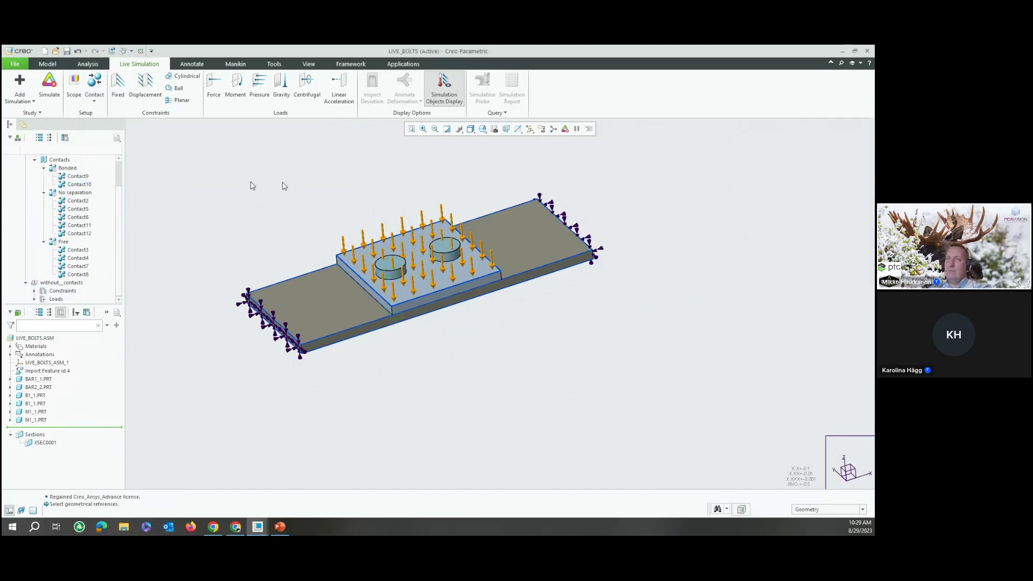
# Step: Run the live simulation of the with__contacts study and examine the von Mises stress across the bars and bolts
pyautogui.click(49, 86)
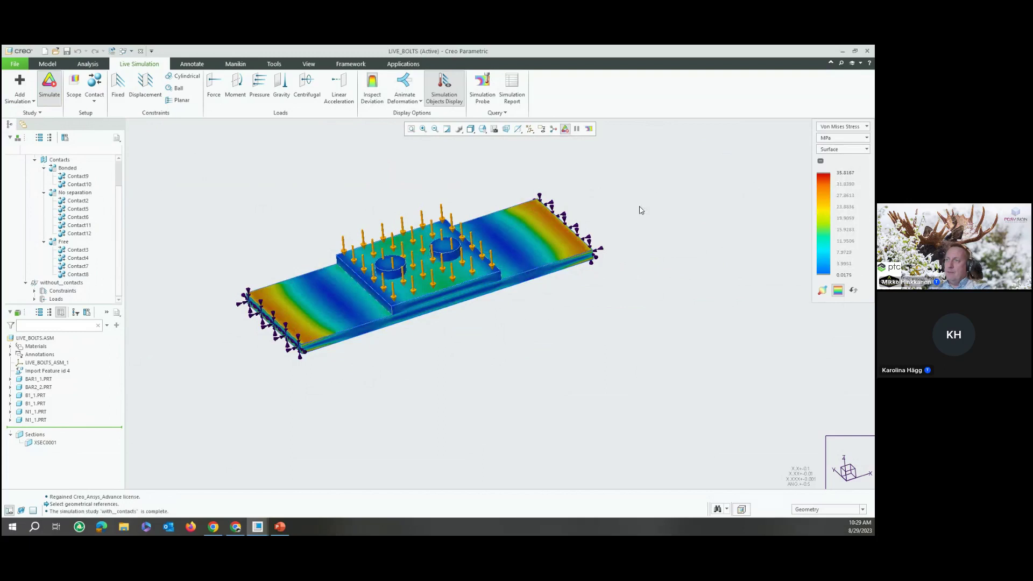
pyautogui.scroll(-1, 554, 241)
pyautogui.scroll(-1, 554, 241)
pyautogui.moveTo(554, 241); pyautogui.dragTo(551, 207, button='middle')
pyautogui.scroll(2, 552, 215)
pyautogui.moveTo(434, 206); pyautogui.dragTo(444, 226, button='middle')
pyautogui.scroll(1, 445, 215)
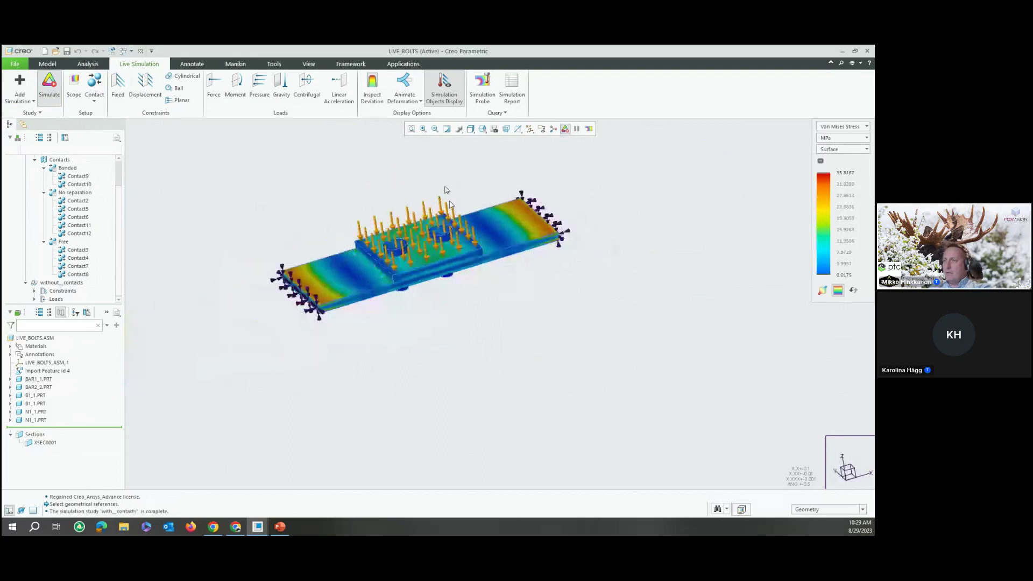
pyautogui.scroll(-5, 443, 252)
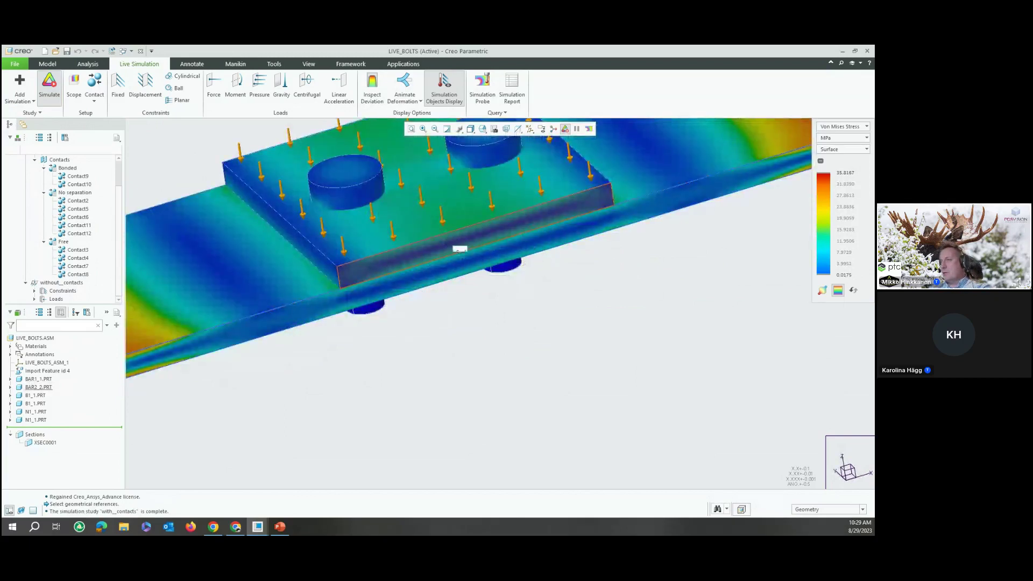
pyautogui.scroll(-2, 452, 256)
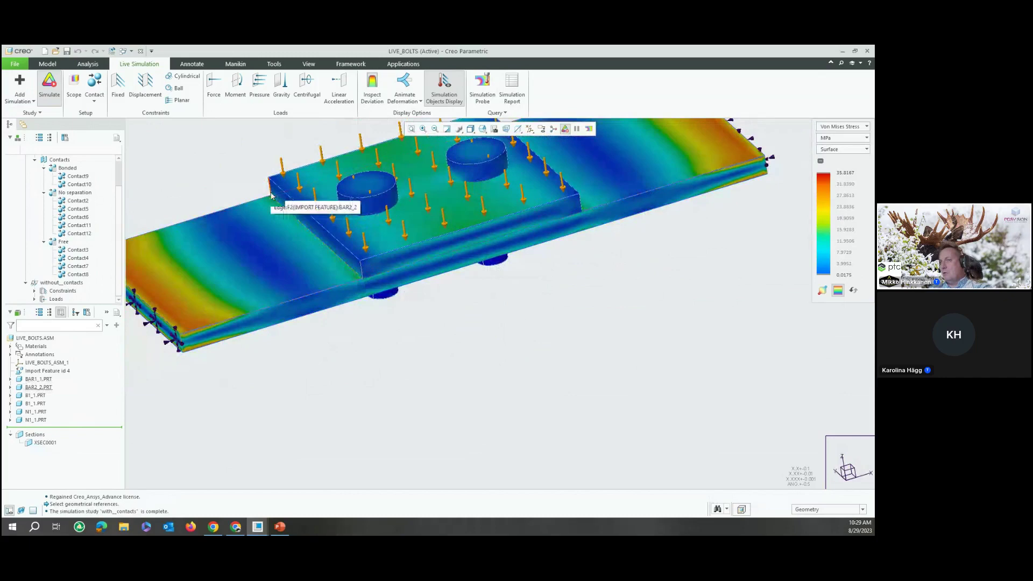
pyautogui.scroll(-3, 270, 196)
pyautogui.moveTo(419, 295); pyautogui.dragTo(665, 406, button='middle')
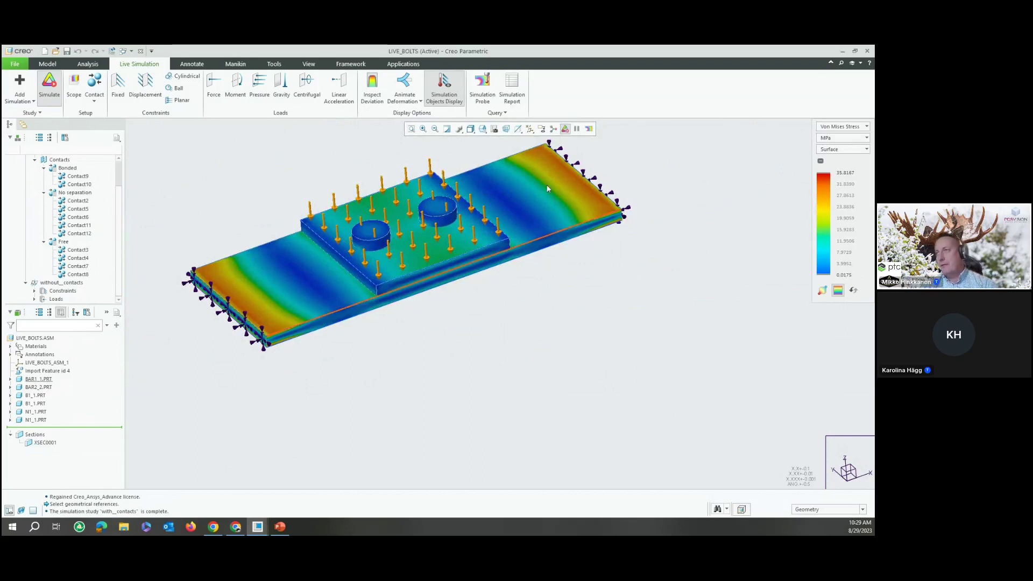
# Step: Animate the assembly's deformation in a side view, then end the animation and hide the simulation objects
pyautogui.click(417, 107)
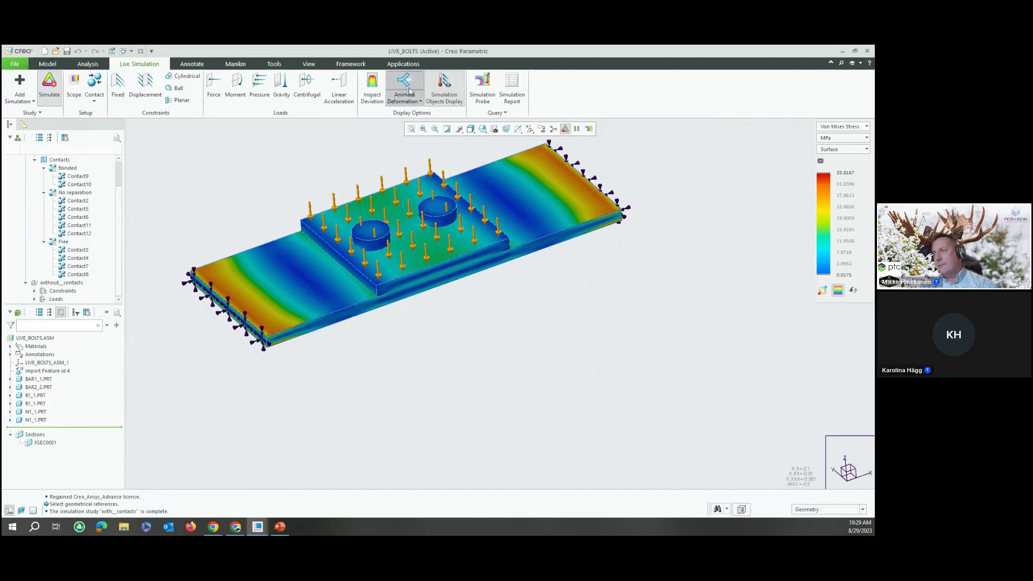
pyautogui.moveTo(494, 346)
pyautogui.mouseDown(button='middle')
pyautogui.moveTo(473, 319)
pyautogui.moveTo(534, 219)
pyautogui.mouseUp(button='middle')
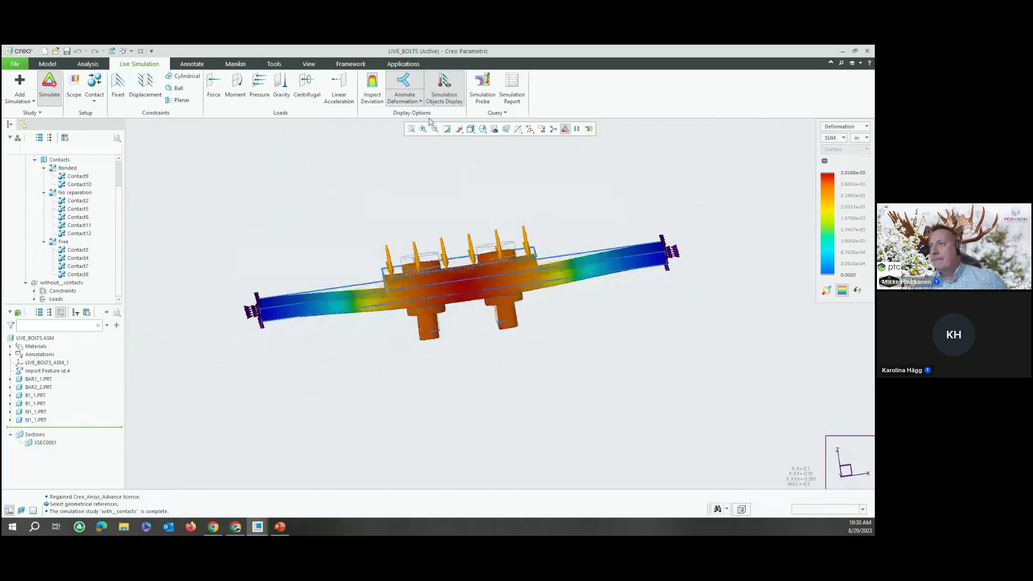
pyautogui.click(443, 90)
pyautogui.click(405, 85)
pyautogui.scroll(1, 287, 262)
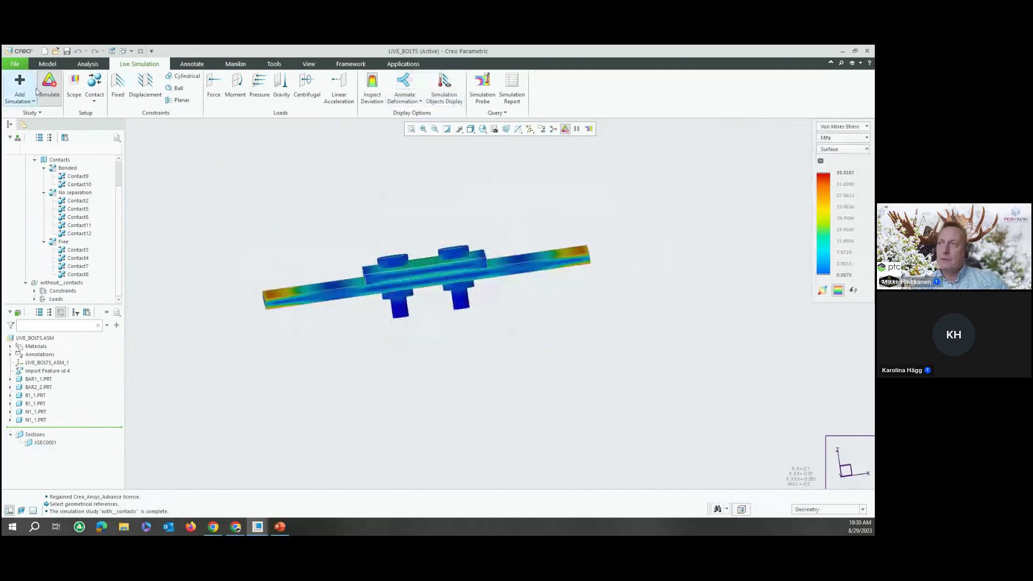
# Step: Stop the live simulation of the bolted assembly
pyautogui.click(35, 91)
pyautogui.click(258, 198)
pyautogui.click(49, 86)
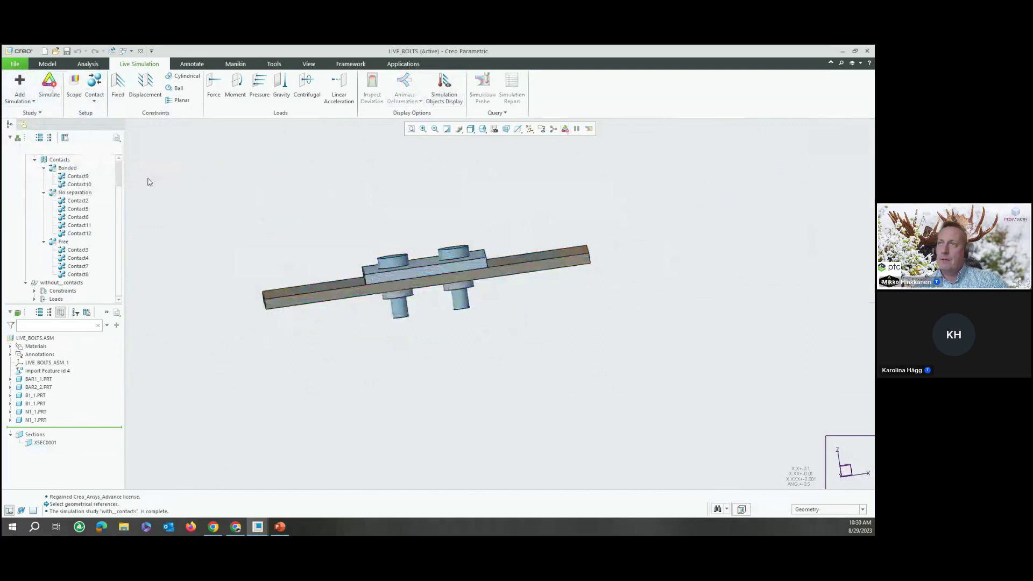
pyautogui.scroll(2, 428, 329)
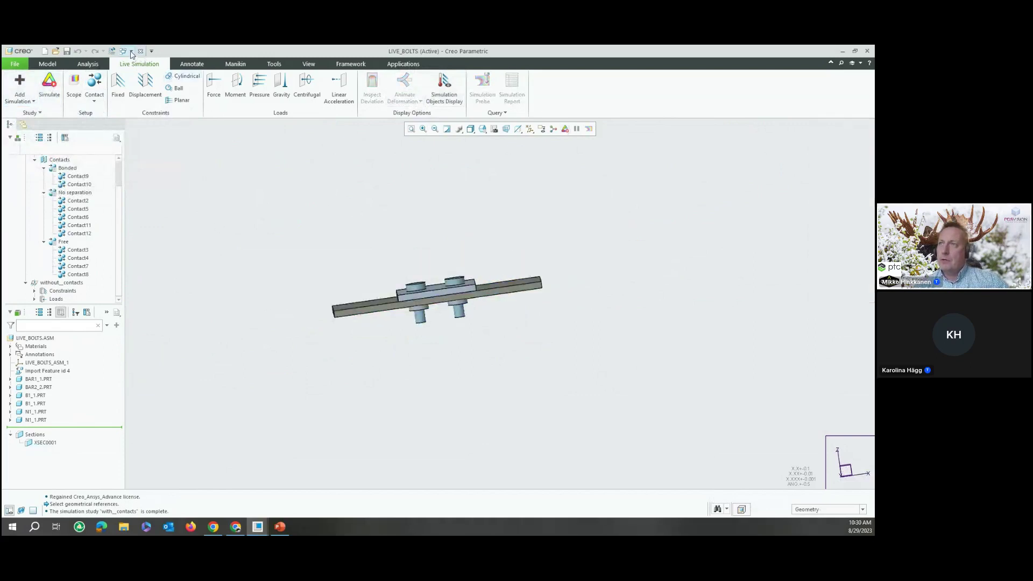
# Step: Switch to the open SIMULATE_10_COMPOSITE part and view its surface shape
pyautogui.click(131, 52)
pyautogui.click(173, 64)
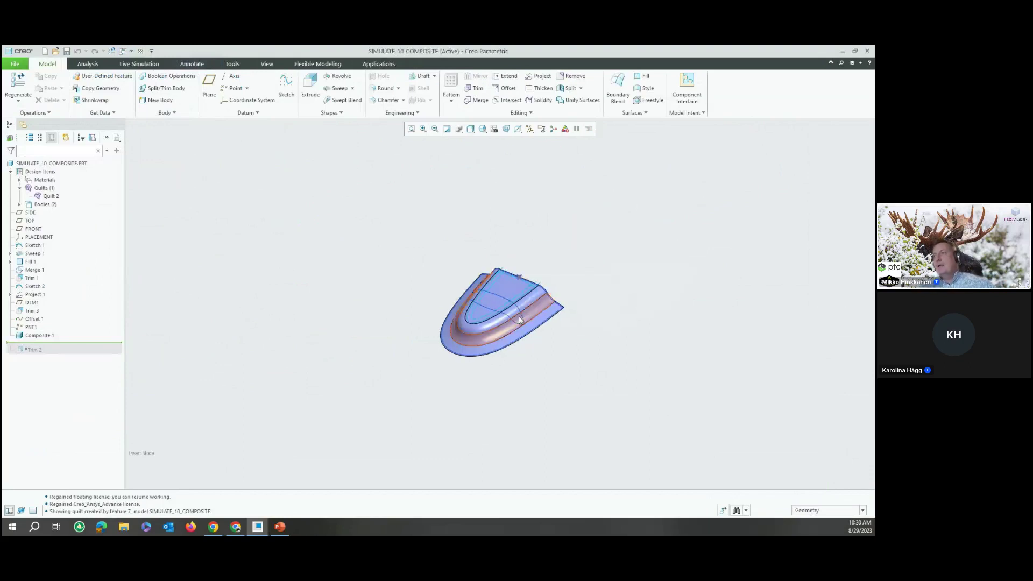
pyautogui.scroll(-3, 519, 315)
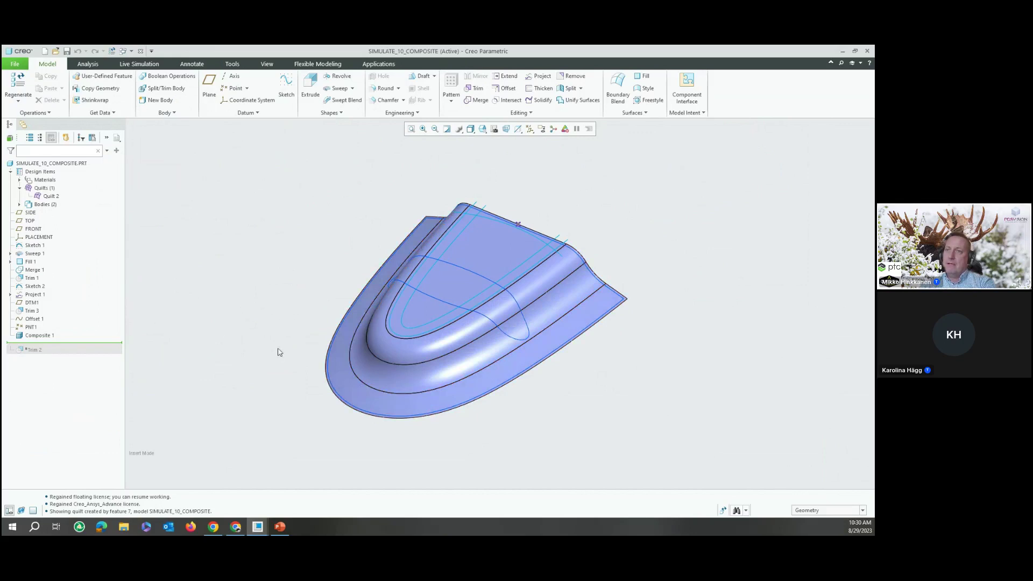
# Step: Open the Composite 1 feature for editing and expand its setup contents
pyautogui.click(39, 336)
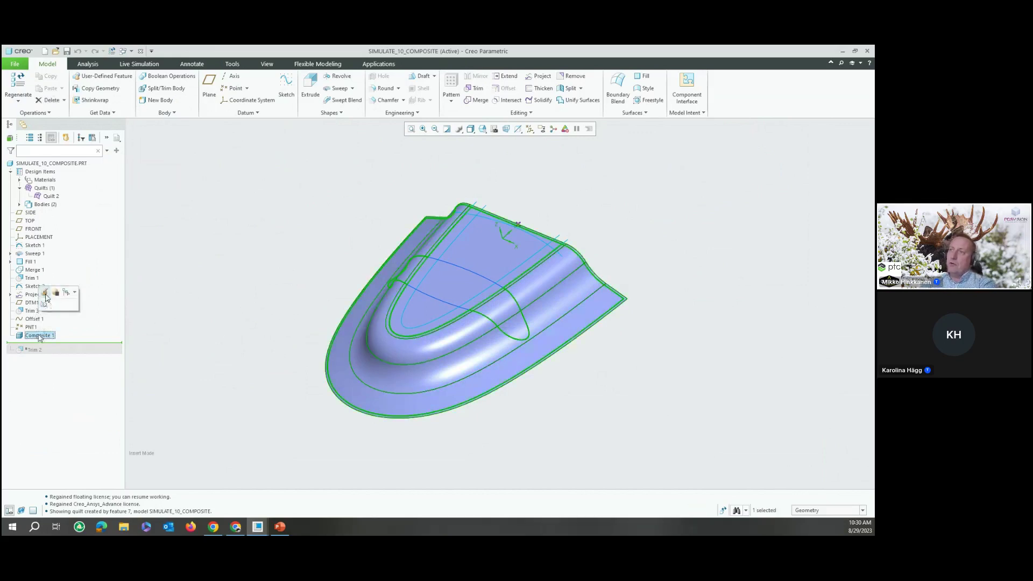
pyautogui.click(401, 112)
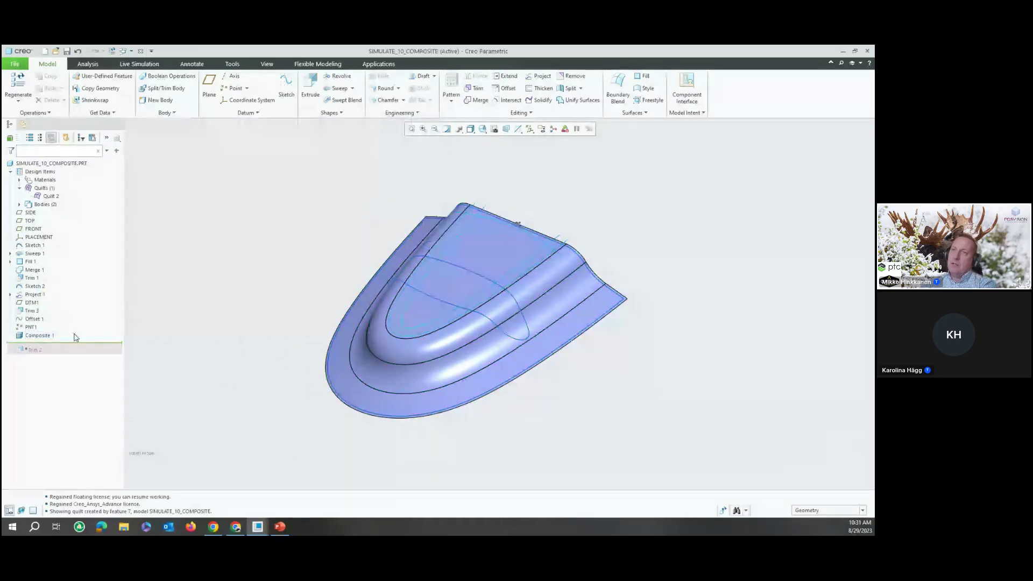
pyautogui.click(47, 336)
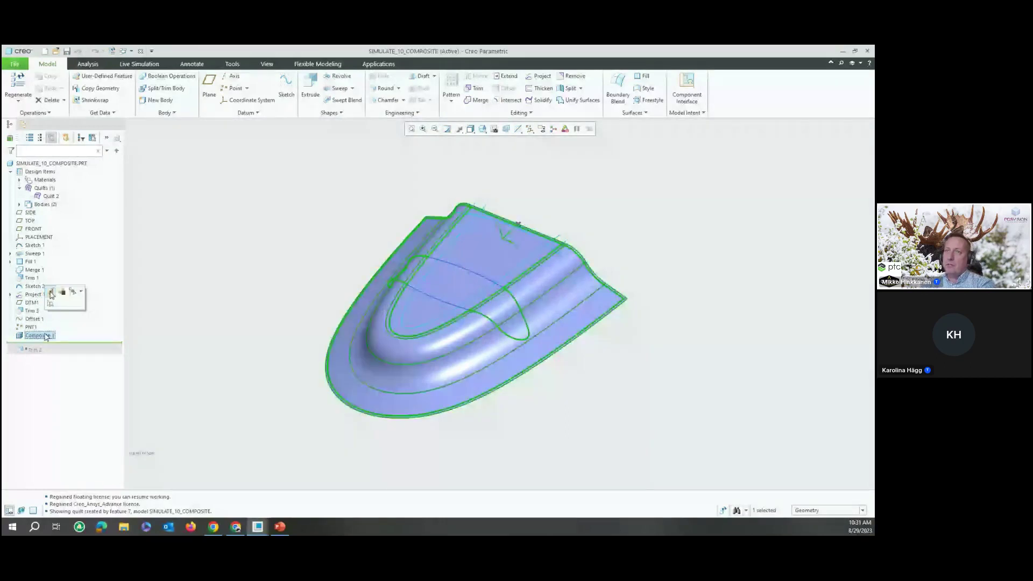
pyautogui.click(51, 293)
pyautogui.click(25, 181)
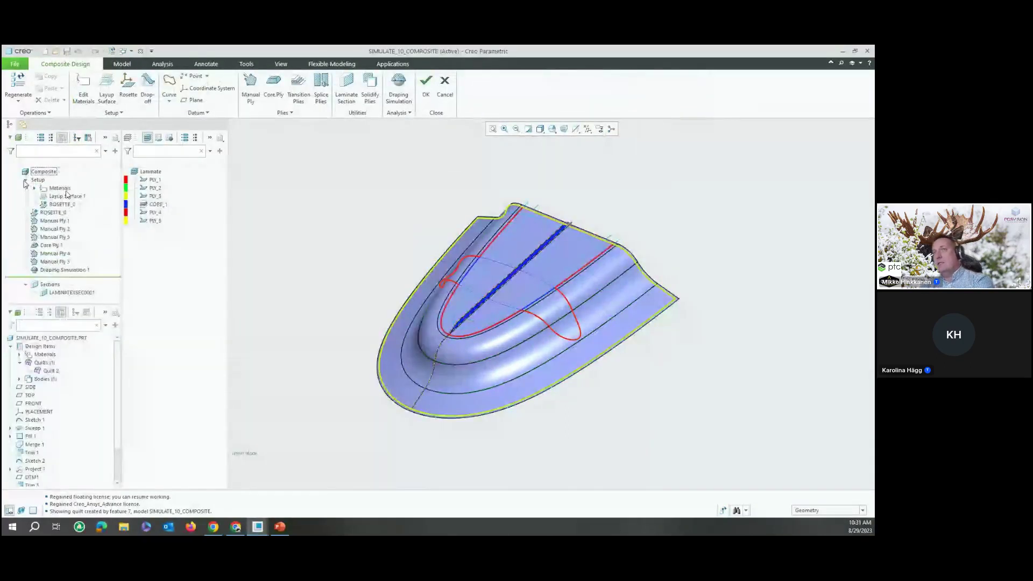
# Step: Inspect the composite's materials XE800_S2, UE1000_S2 and DIVINYCELL-H45
pyautogui.click(60, 188)
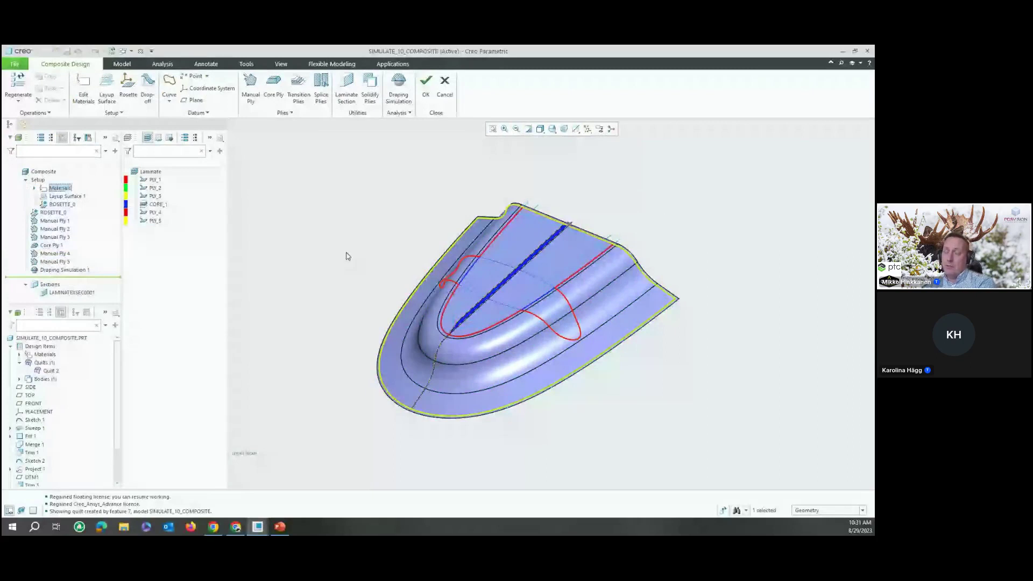
pyautogui.scroll(2, 347, 256)
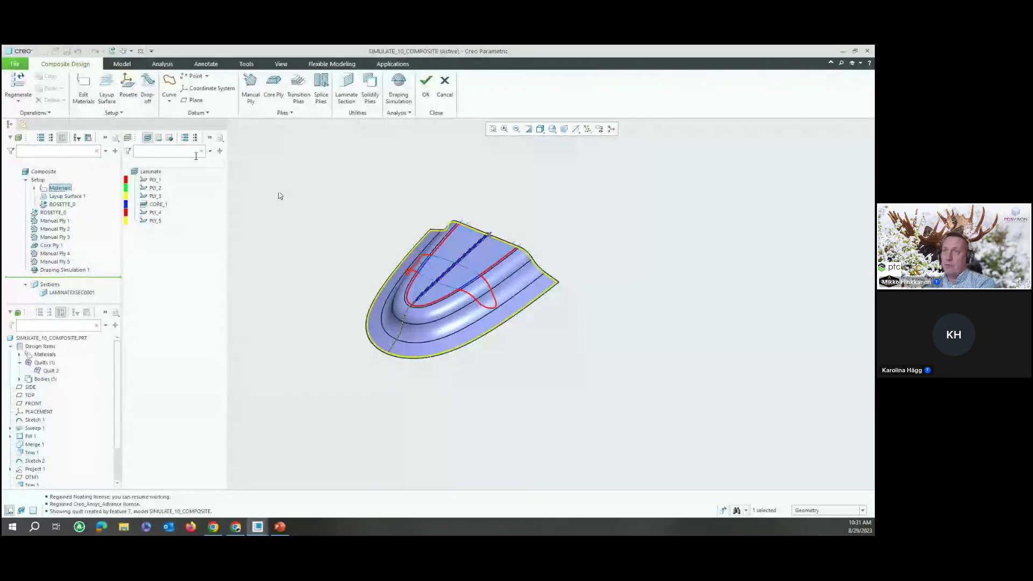
pyautogui.click(34, 188)
pyautogui.click(69, 196)
pyautogui.click(75, 204)
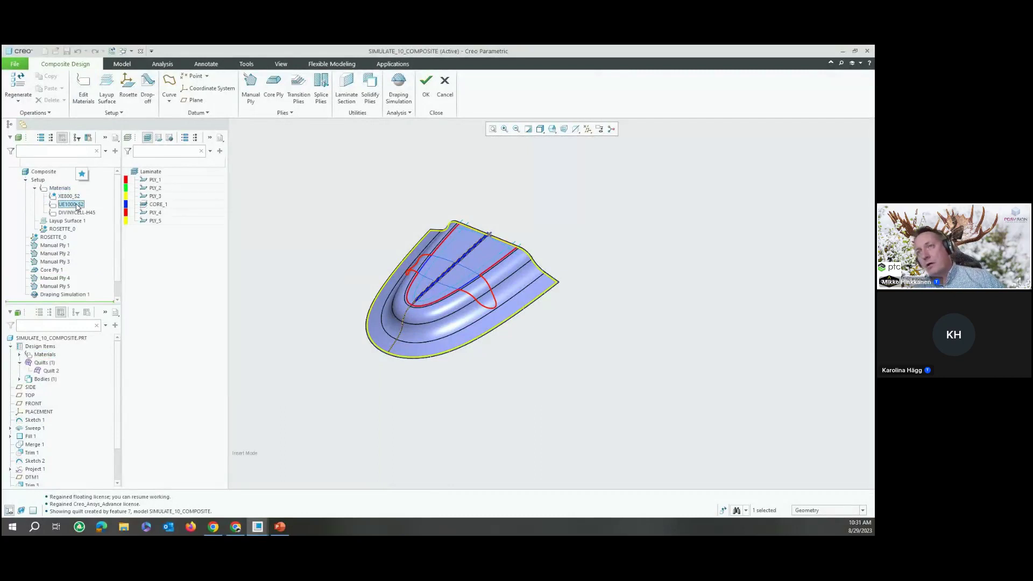
pyautogui.click(78, 213)
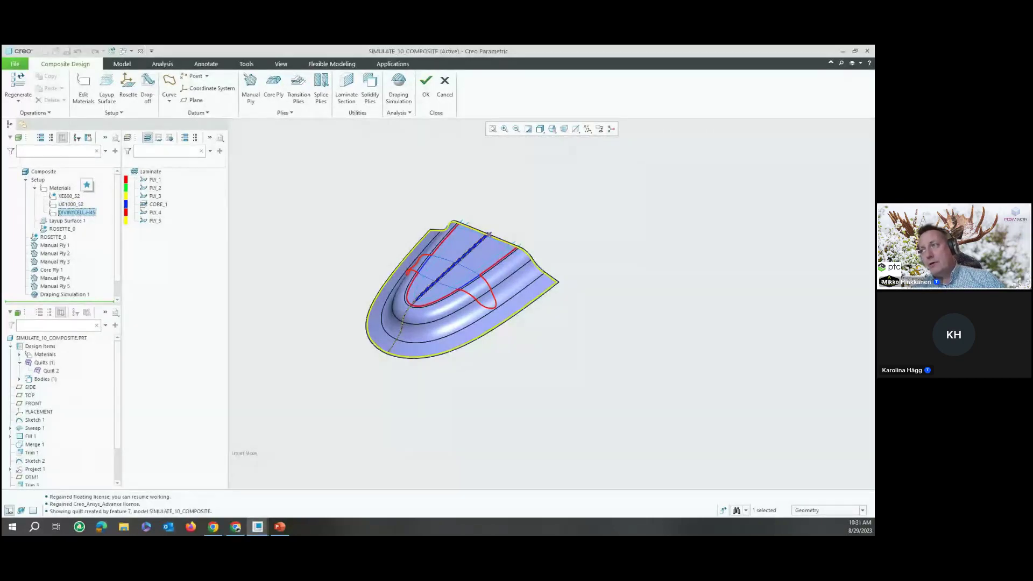
# Step: Inspect Layup Surface 1 and the ROSETTE_0 reference in the composite setup
pyautogui.click(67, 220)
pyautogui.scroll(-4, 558, 288)
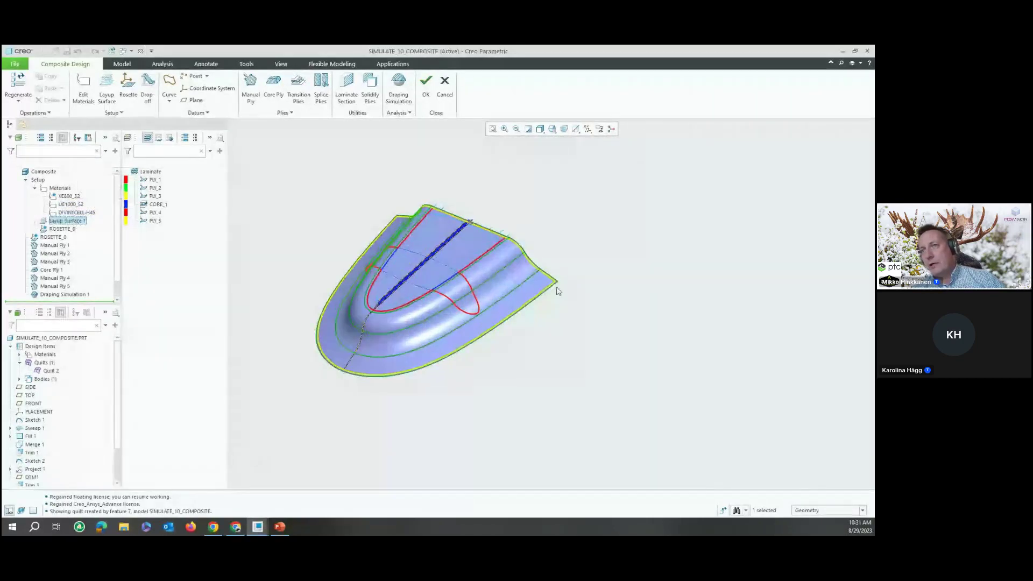
pyautogui.scroll(3, 693, 305)
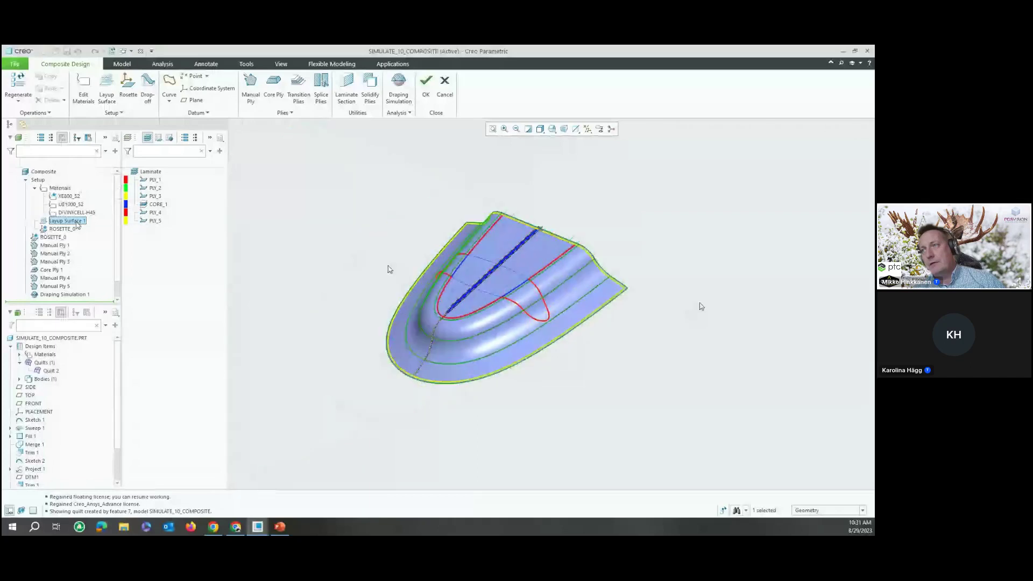
pyautogui.click(62, 228)
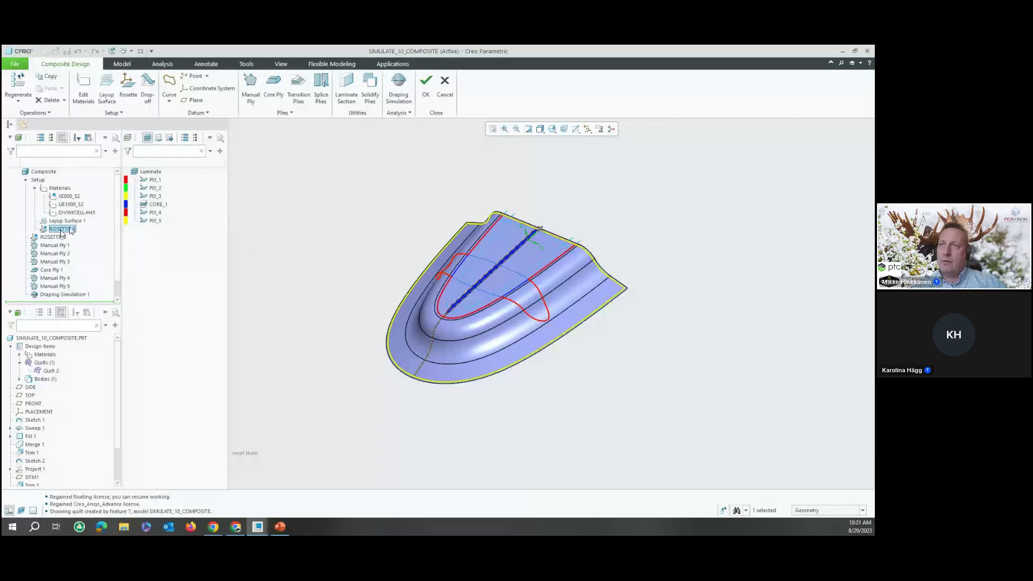
# Step: Collapse the composite setup and review Manual Ply 1's boundary and ply settings, closing its definition unchanged
pyautogui.click(34, 188)
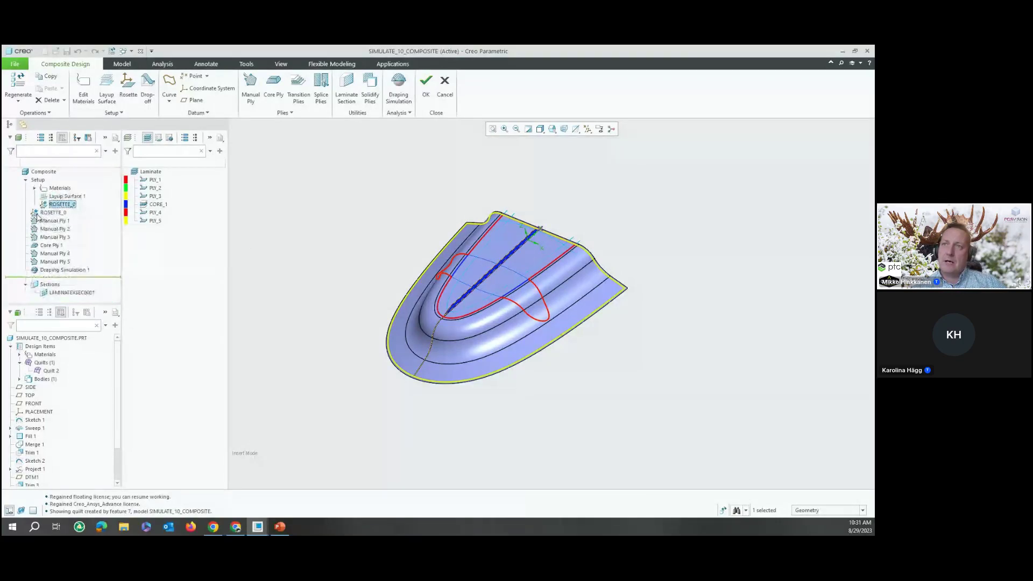
pyautogui.click(26, 180)
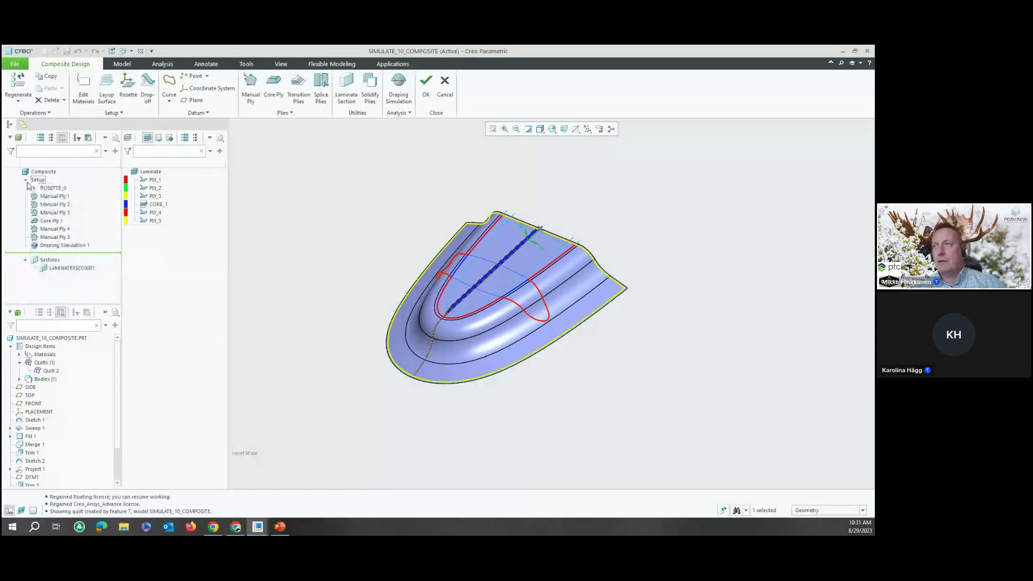
pyautogui.doubleClick(39, 197)
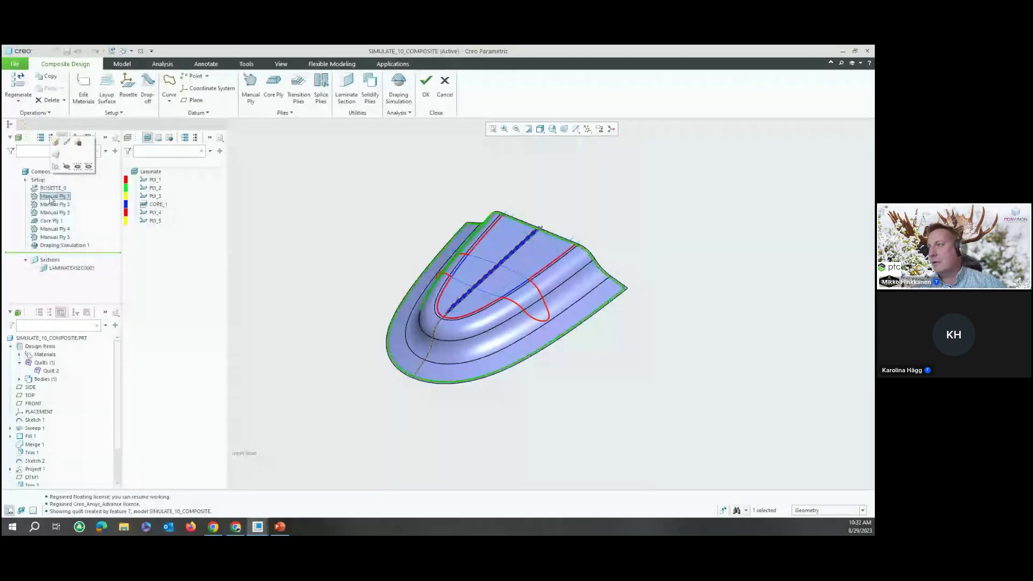
pyautogui.scroll(-5, 627, 289)
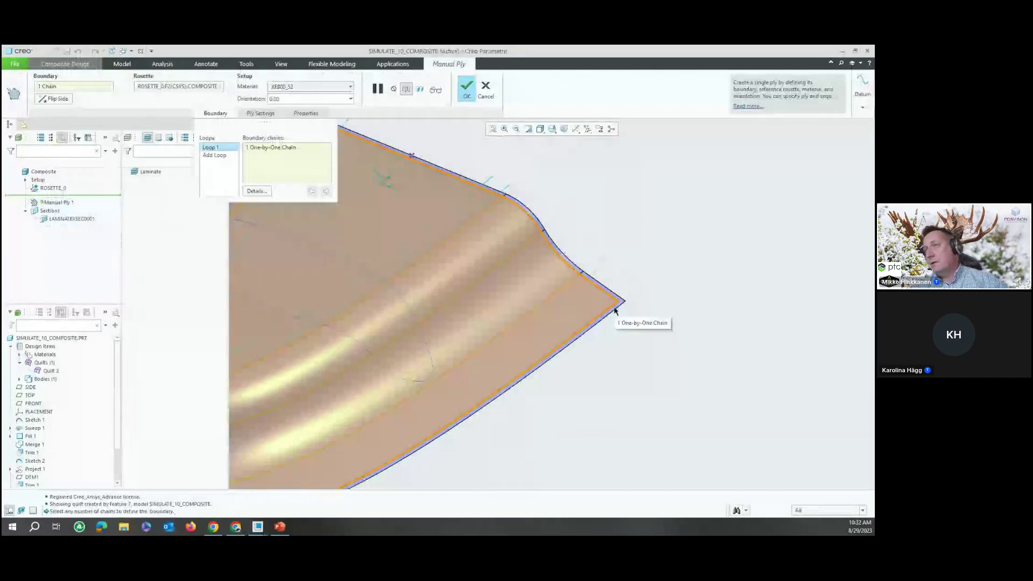
pyautogui.scroll(5, 719, 288)
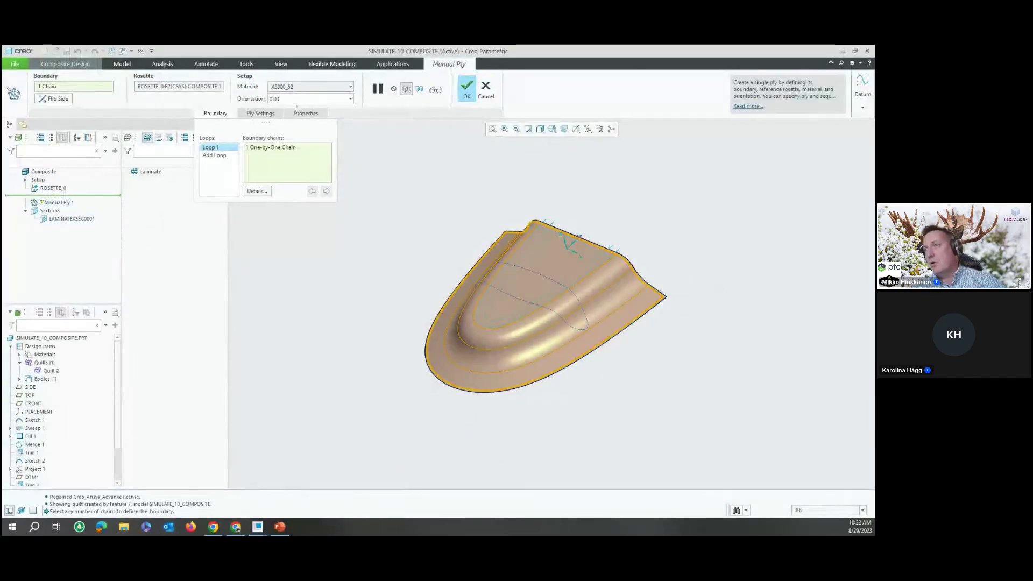
pyautogui.click(260, 114)
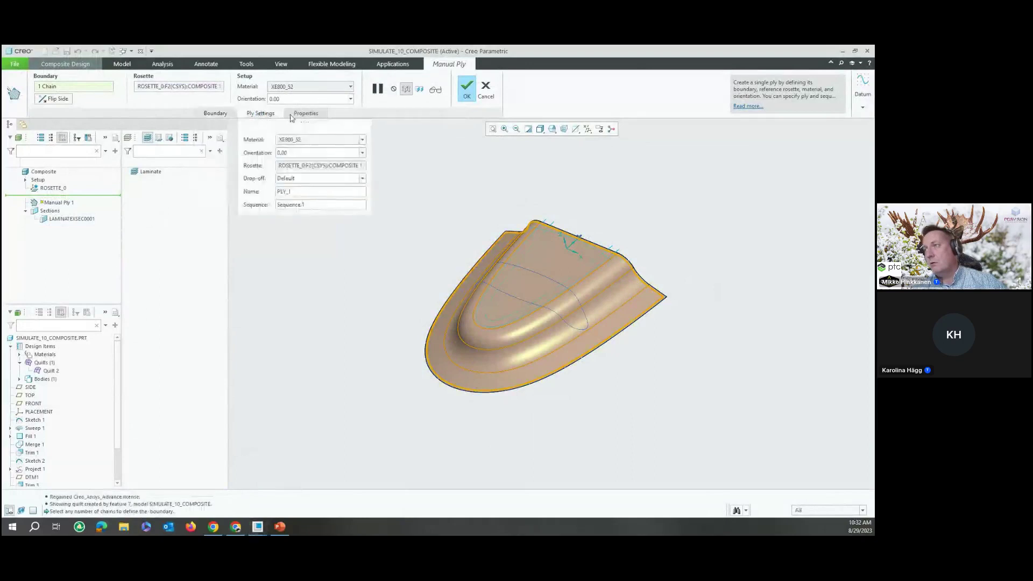
pyautogui.click(466, 93)
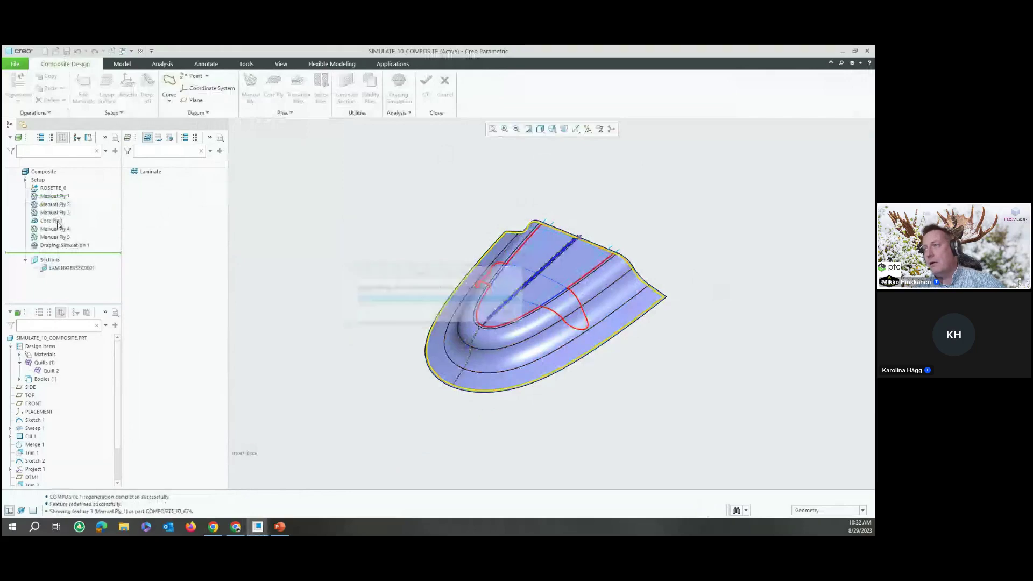
# Step: Examine the laminate section closely where the core tapers off and the surrounding plies come together
pyautogui.moveTo(544, 318); pyautogui.dragTo(466, 314, button='middle')
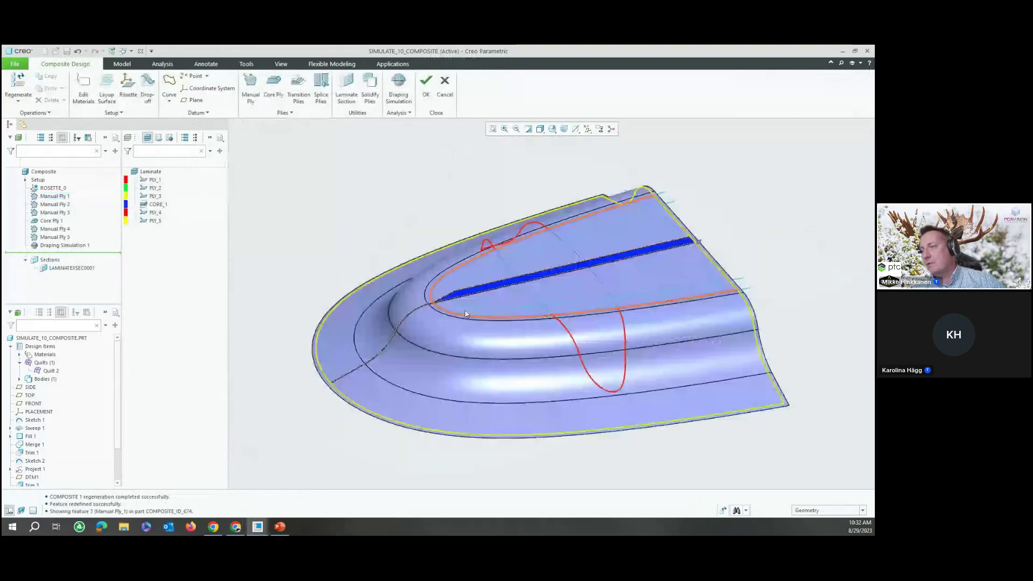
pyautogui.scroll(3, 448, 297)
pyautogui.scroll(3, 449, 300)
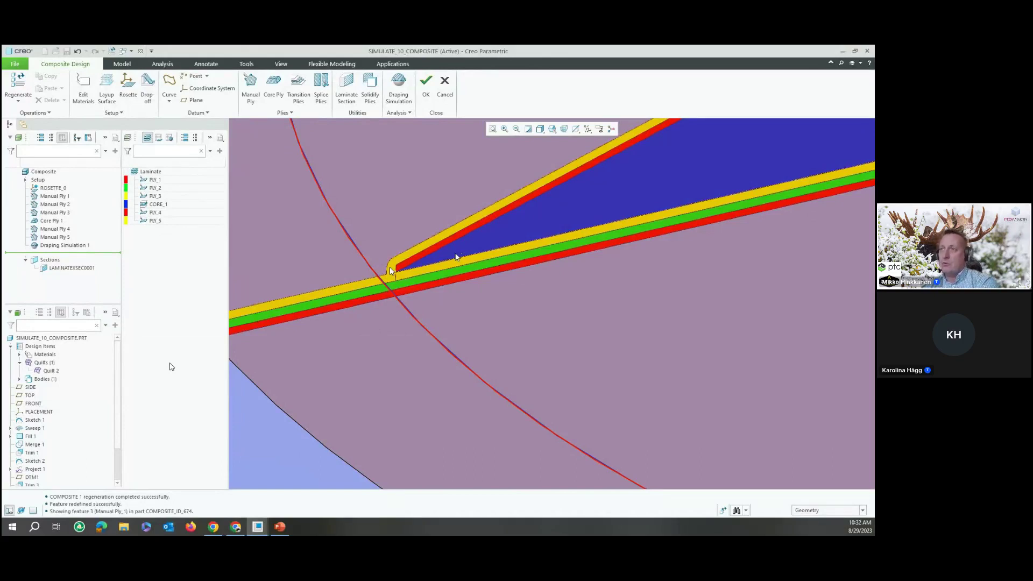
pyautogui.scroll(-4, 495, 285)
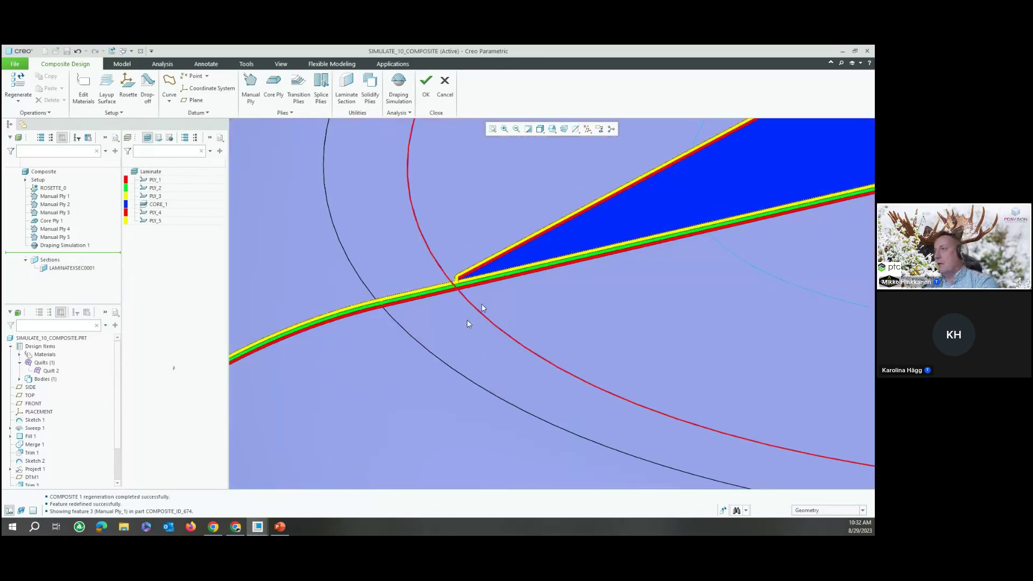
pyautogui.scroll(-1, 467, 324)
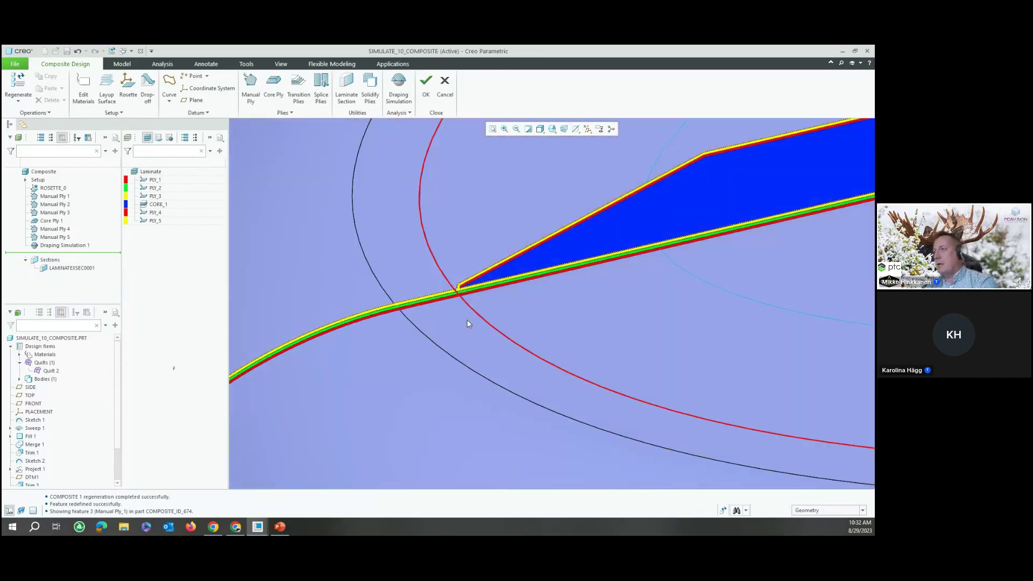
pyautogui.moveTo(467, 320); pyautogui.dragTo(467, 299, button='middle')
pyautogui.scroll(-4, 467, 300)
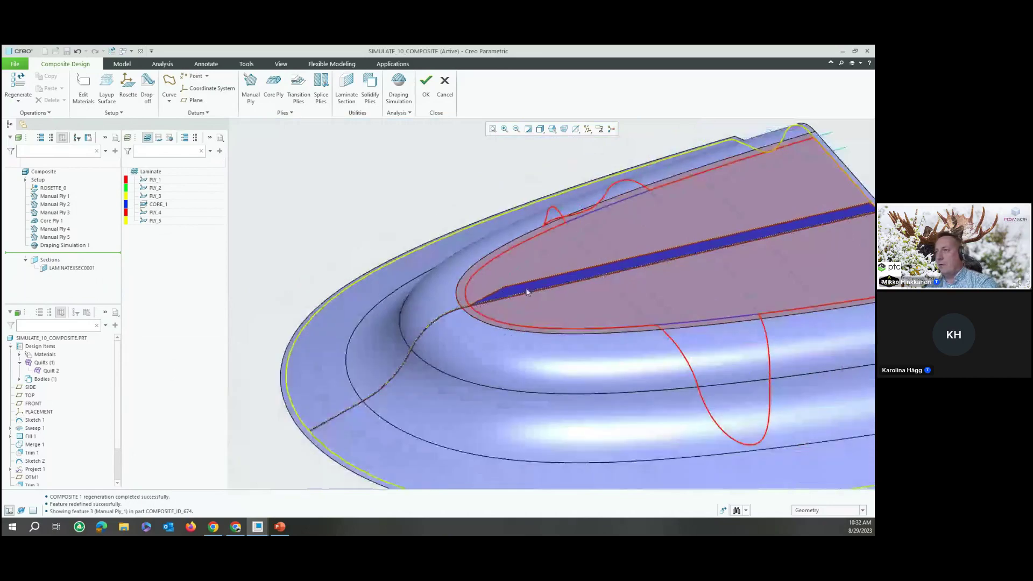
pyautogui.scroll(7, 348, 285)
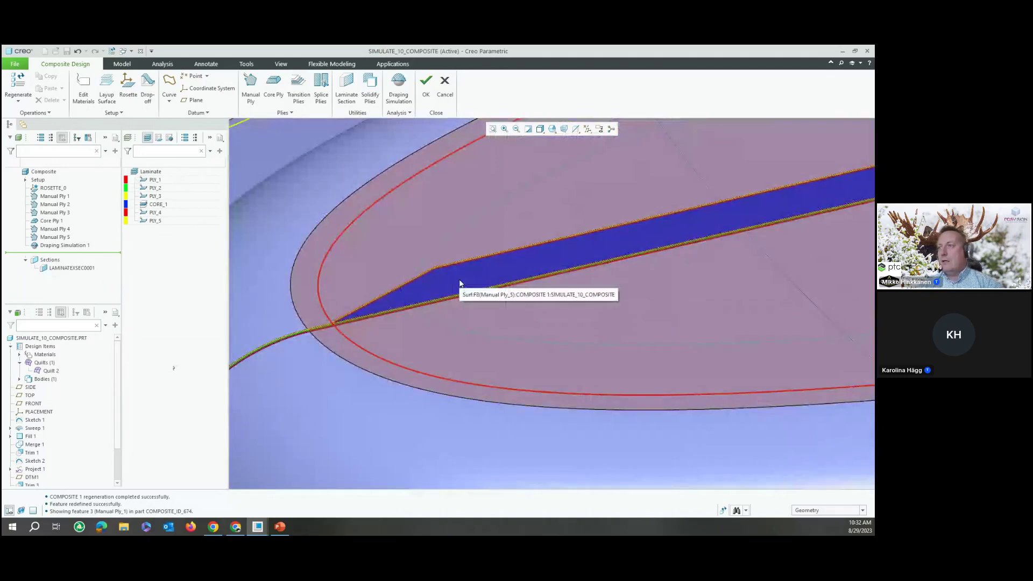
pyautogui.scroll(-5, 460, 283)
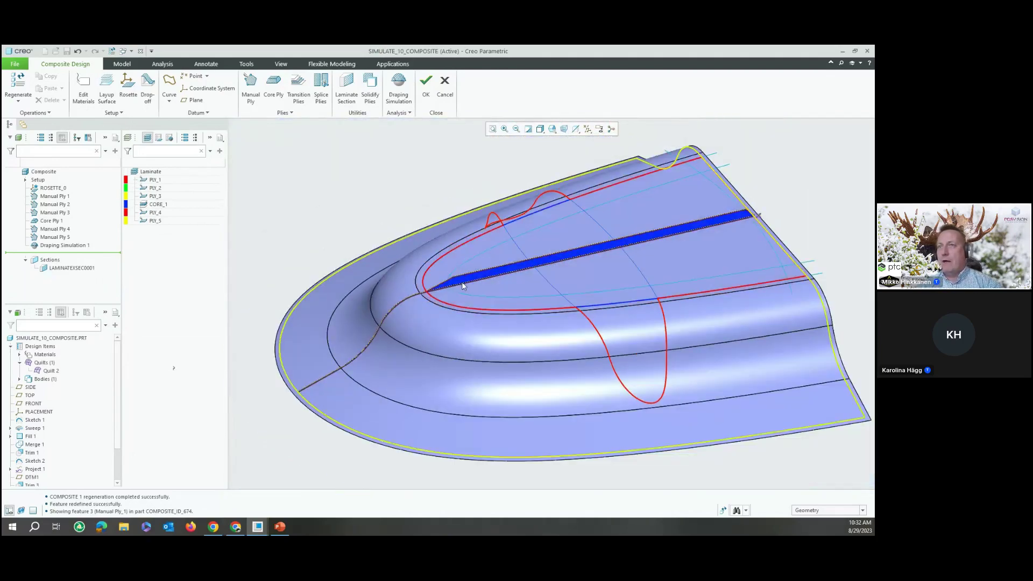
pyautogui.scroll(-3, 462, 285)
# Step: Open Draping Simulation 1 and examine the shear results and flat pattern for PLY_1, then close it
pyautogui.click(63, 245)
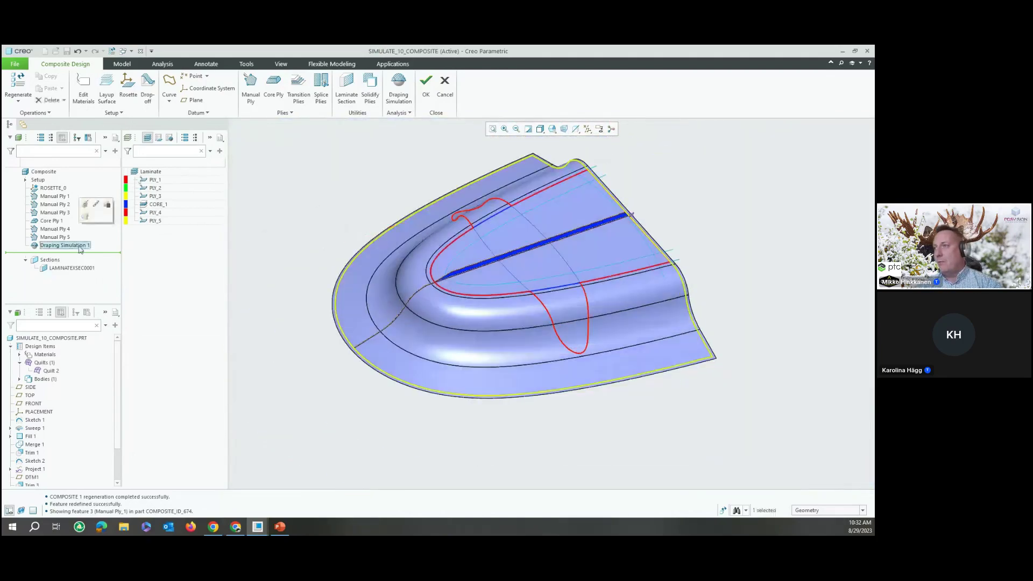
pyautogui.click(85, 206)
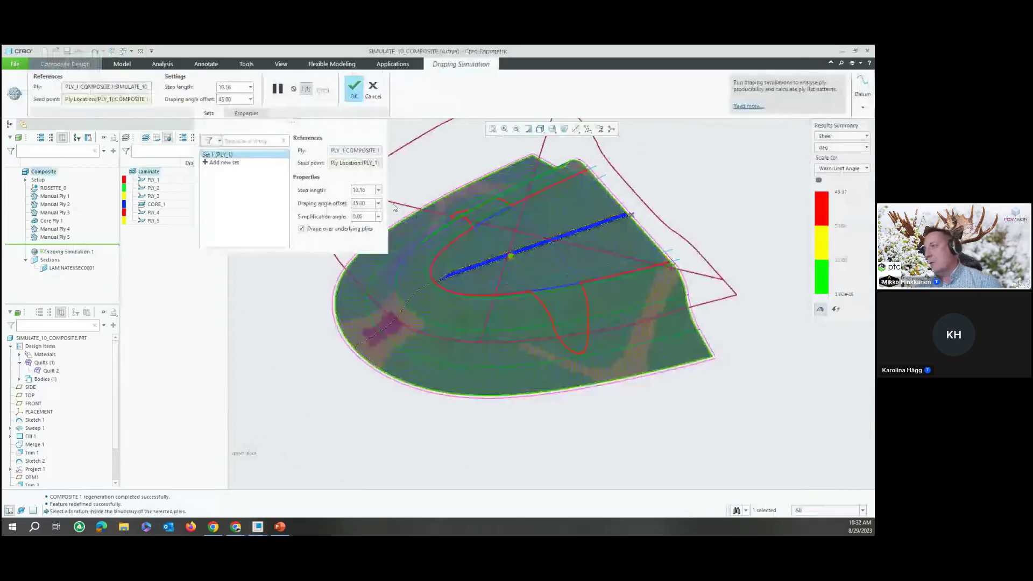
pyautogui.moveTo(395, 207); pyautogui.dragTo(686, 233, button='middle')
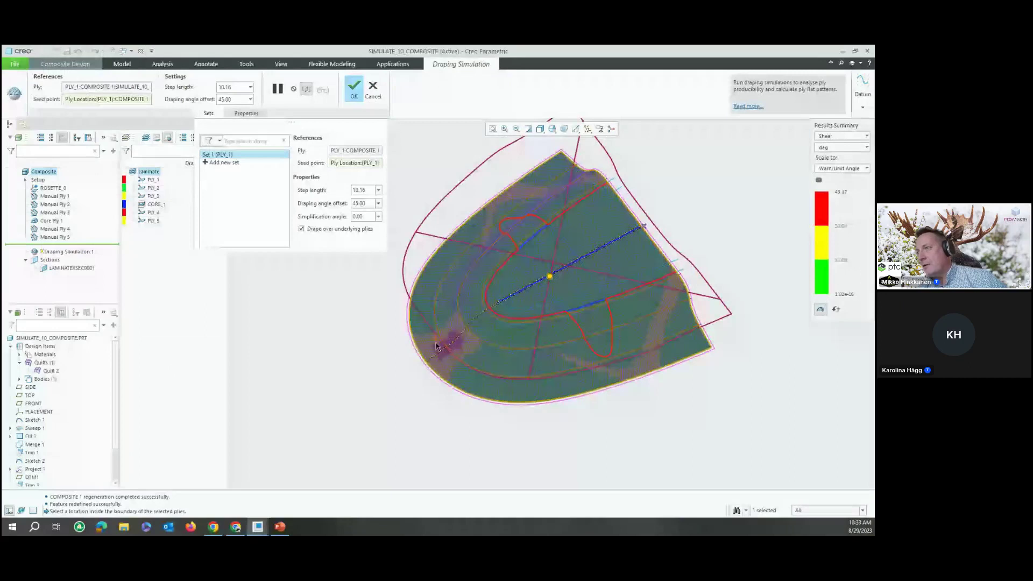
pyautogui.moveTo(574, 381); pyautogui.dragTo(511, 364, button='middle')
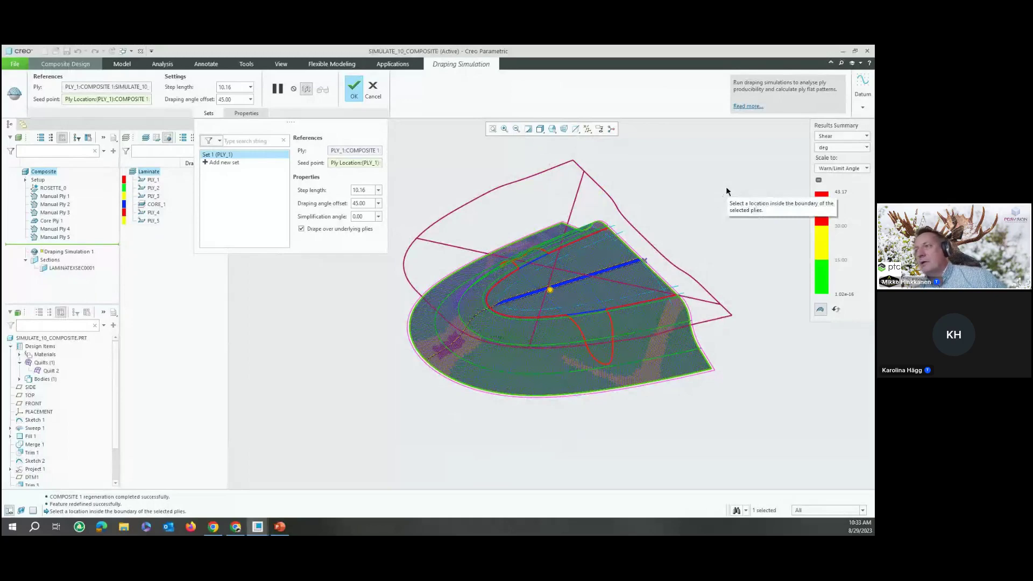
pyautogui.click(358, 94)
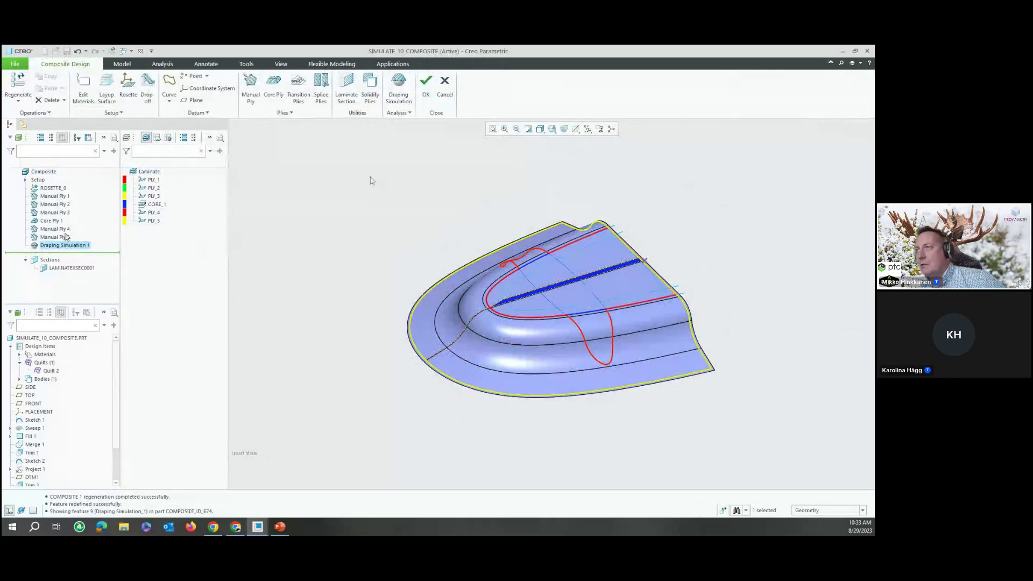
# Step: Cancel editing of the composite feature and open the part in Creo Simulate
pyautogui.click(444, 86)
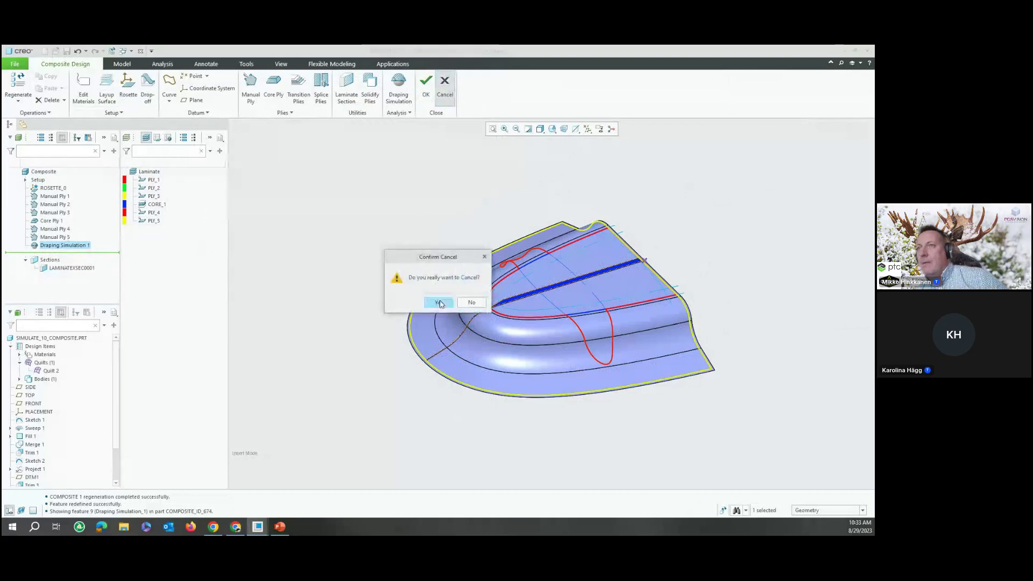
pyautogui.click(439, 303)
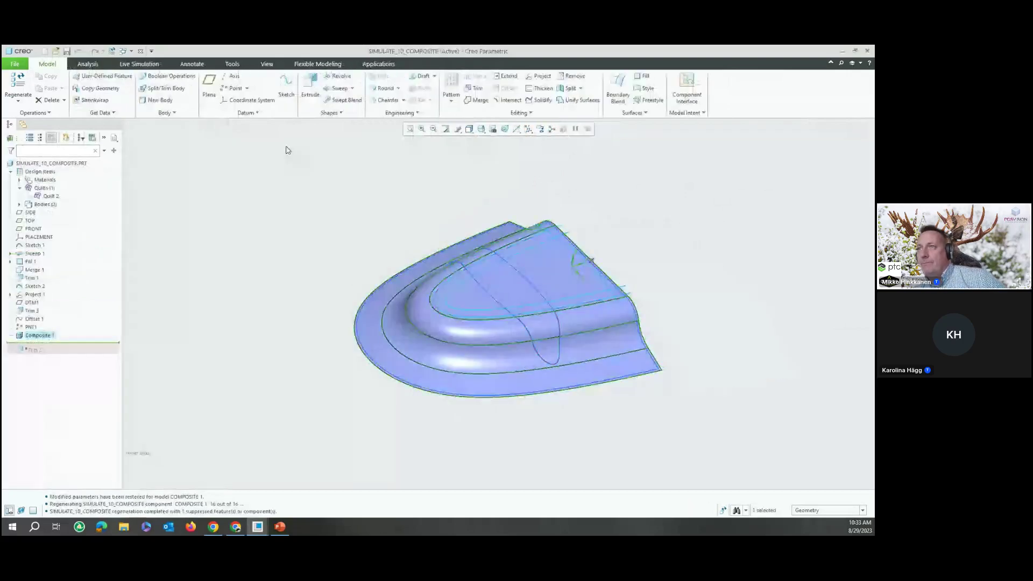
pyautogui.click(379, 65)
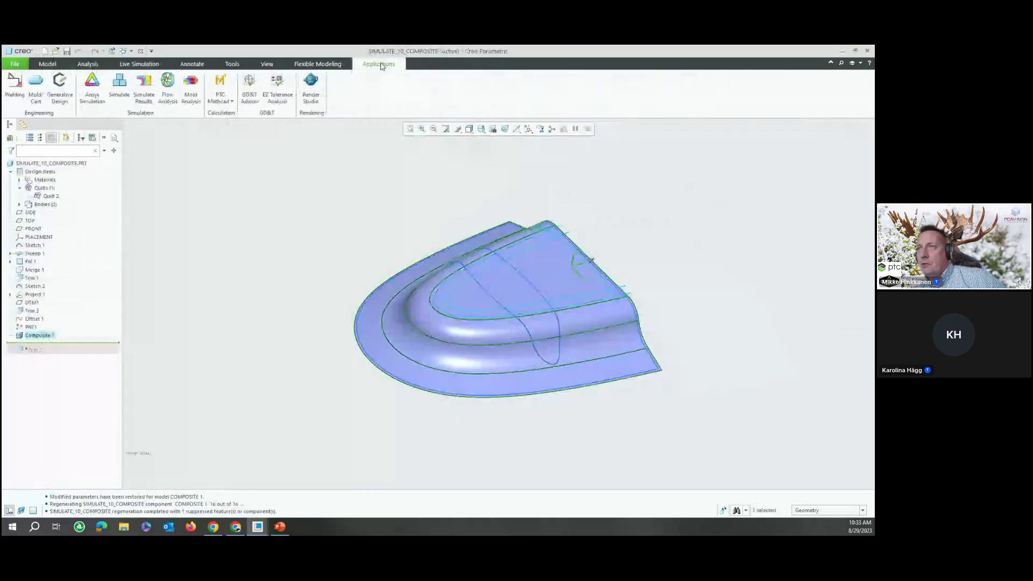
pyautogui.click(131, 91)
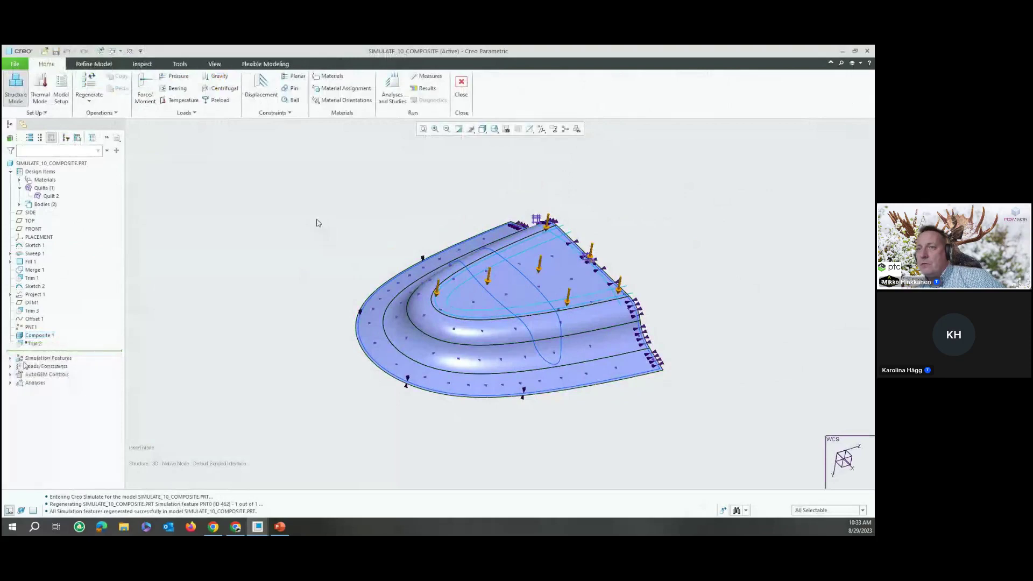
# Step: Expand the simulation features, the loads and constraints, and ConstraintSet1 in the model tree
pyautogui.click(10, 359)
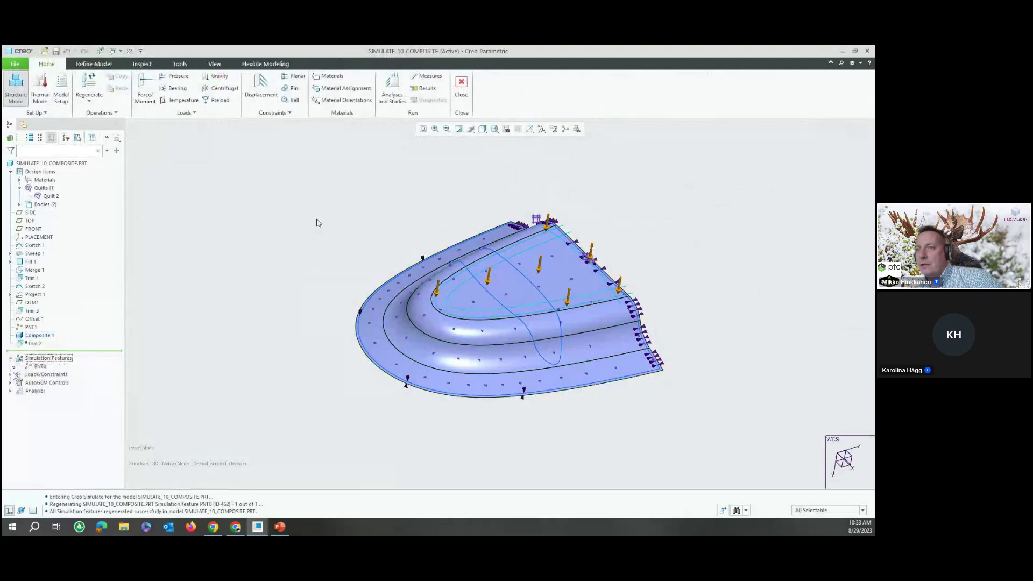
pyautogui.click(10, 374)
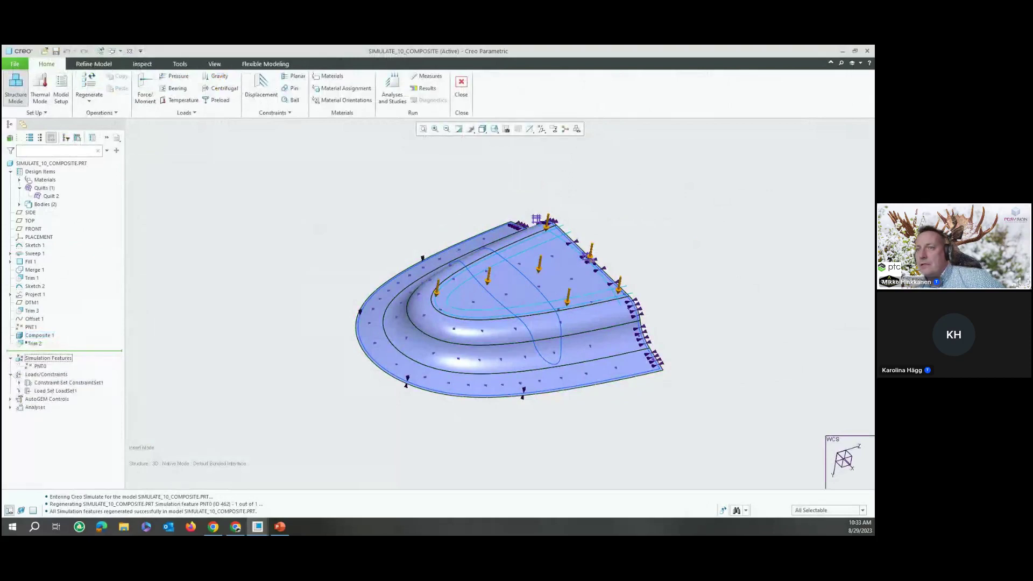
pyautogui.click(19, 382)
# Step: Inspect Constraint1's definition and its reference curve along the part's outer edge
pyautogui.click(55, 392)
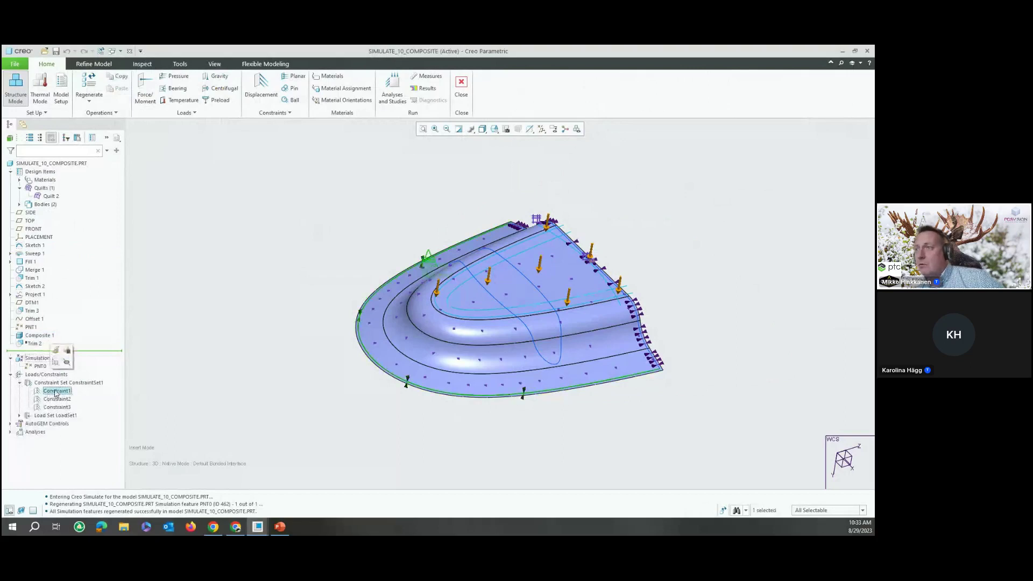
pyautogui.click(55, 350)
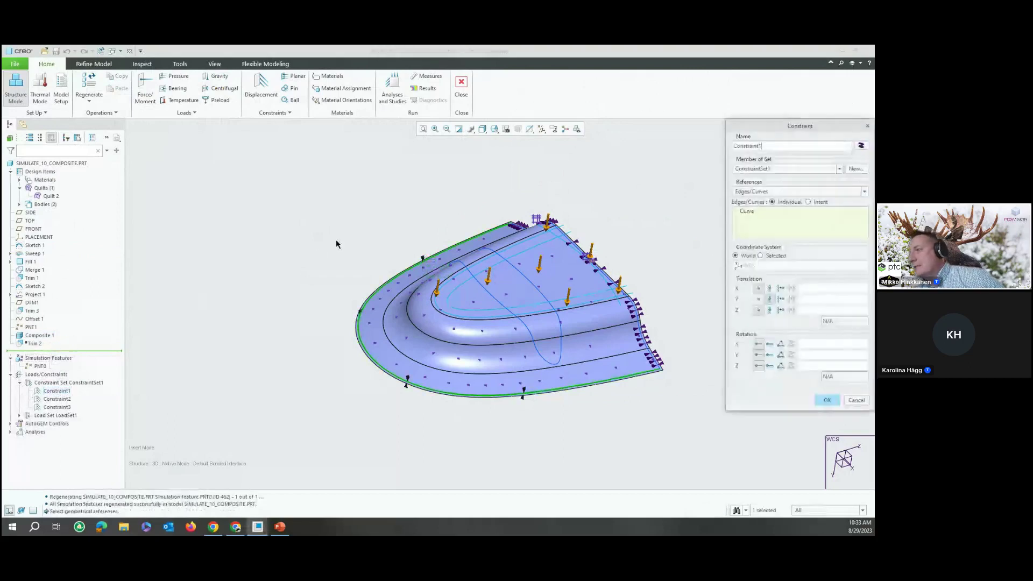
pyautogui.scroll(3, 667, 383)
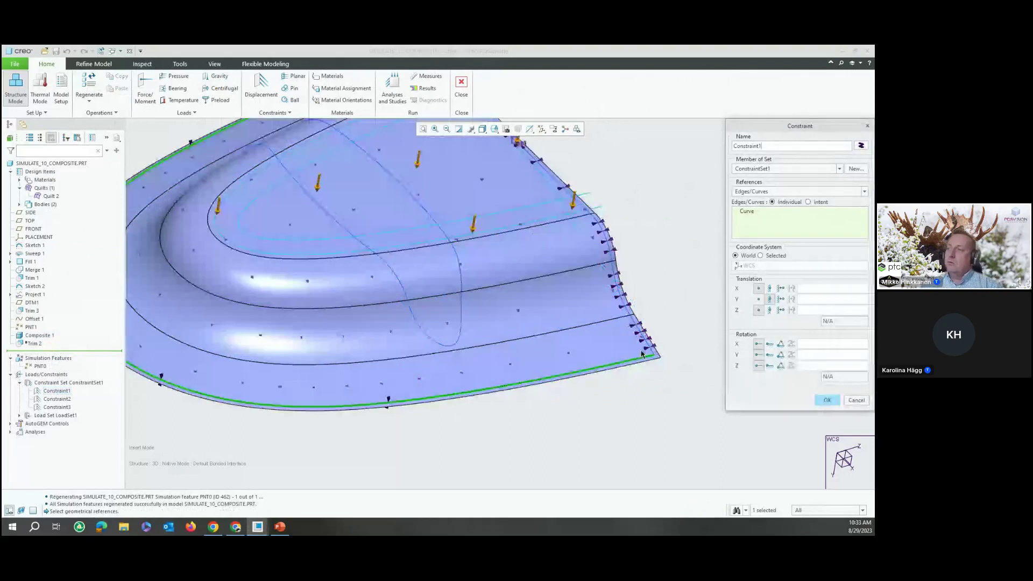
pyautogui.scroll(2, 667, 409)
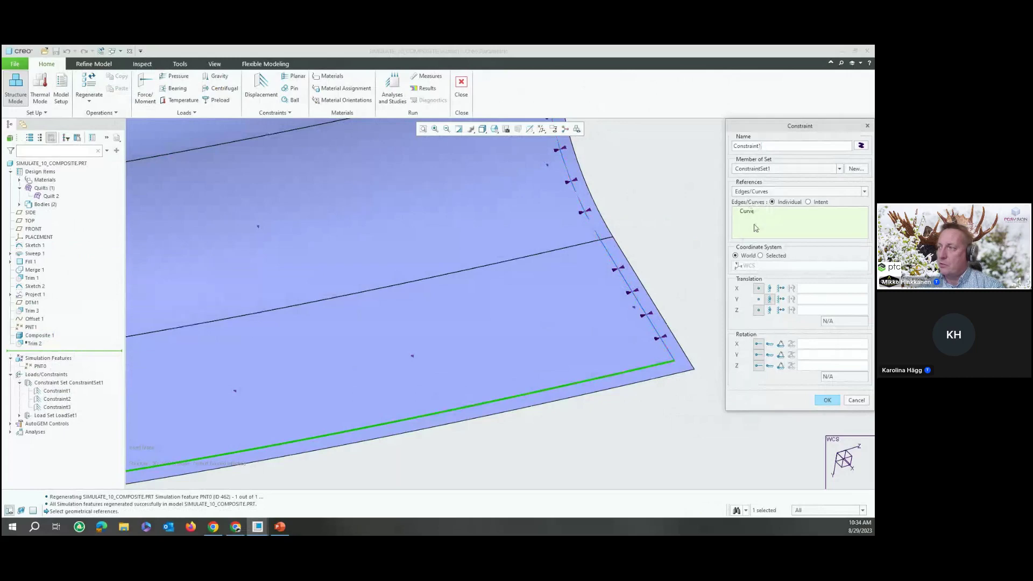
pyautogui.click(836, 399)
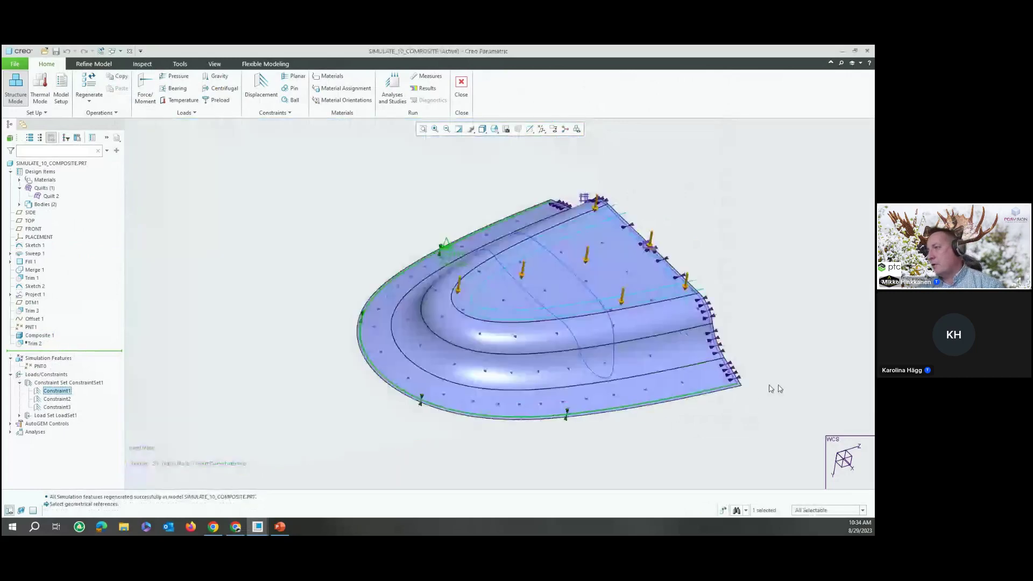
pyautogui.scroll(3, 764, 388)
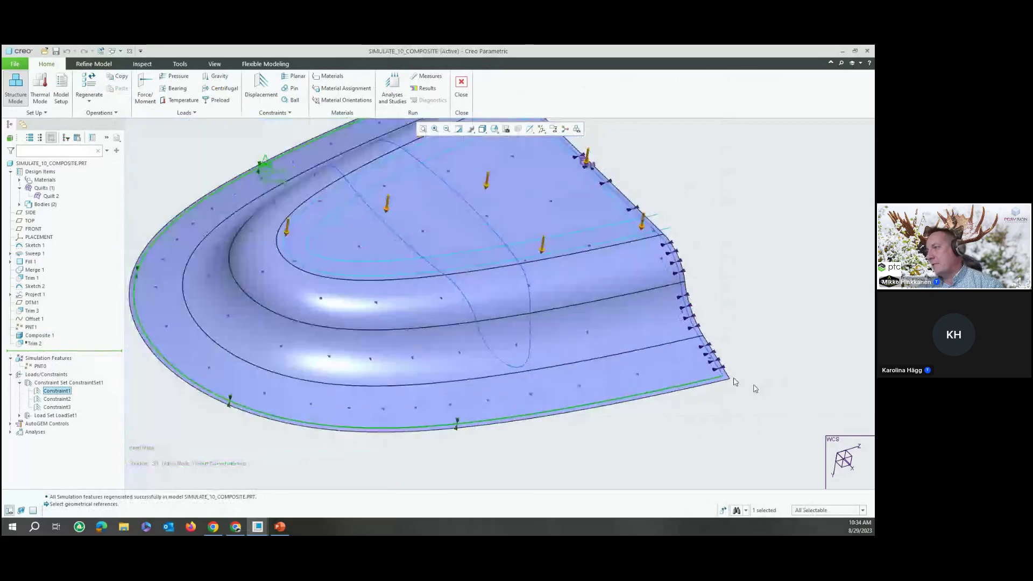
pyautogui.scroll(4, 755, 389)
pyautogui.scroll(-2, 759, 392)
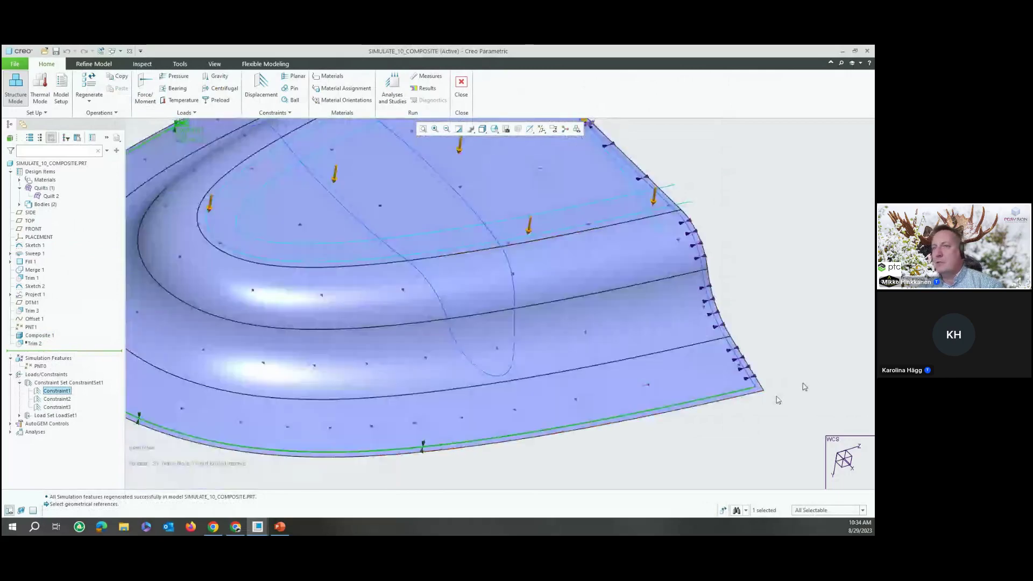
pyautogui.scroll(-5, 805, 387)
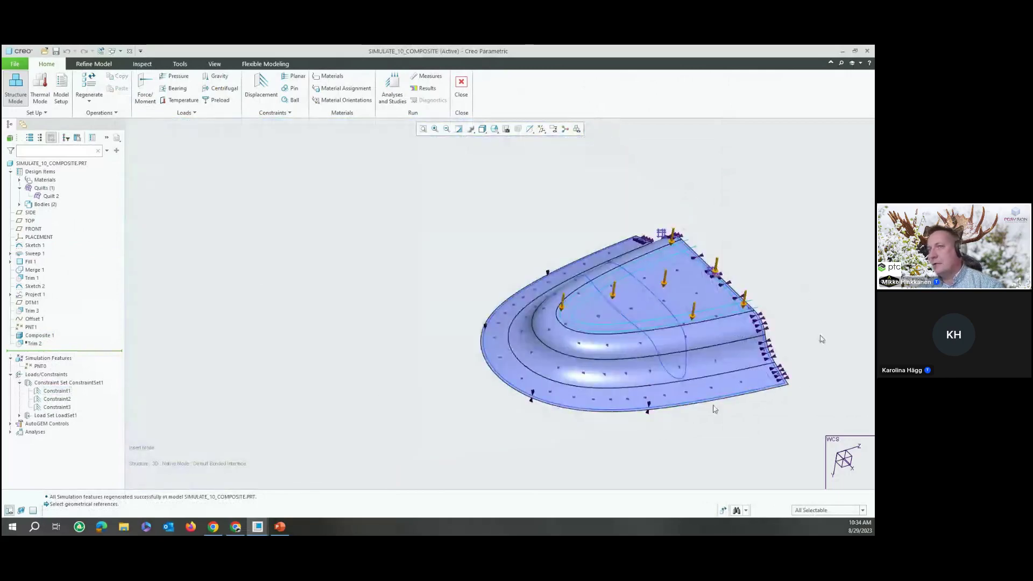
# Step: Open the composite static analysis to examine its constraint set, load set and convergence method, and leave it without changes
pyautogui.scroll(2, 715, 409)
pyautogui.scroll(-3, 233, 304)
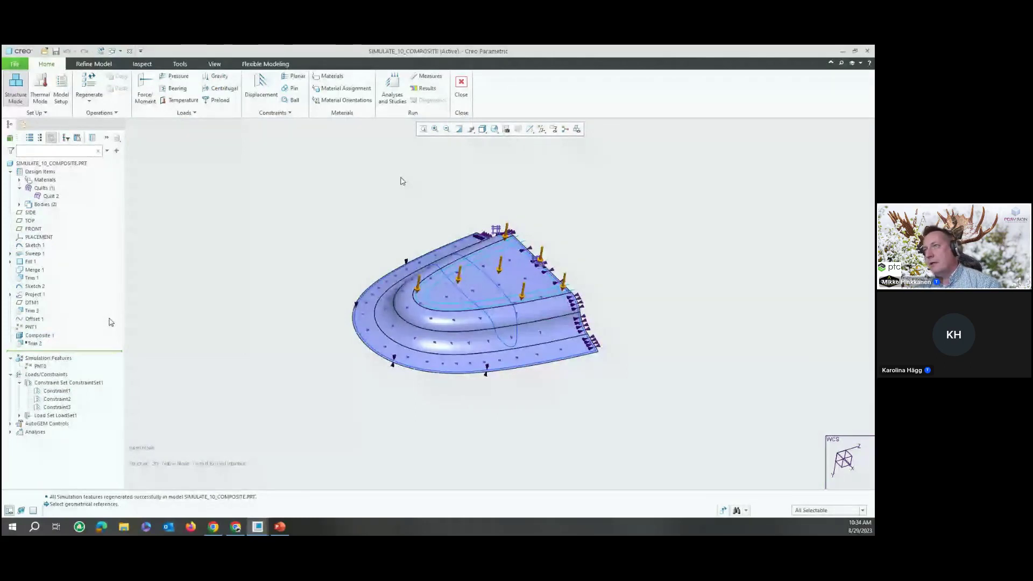
pyautogui.click(399, 82)
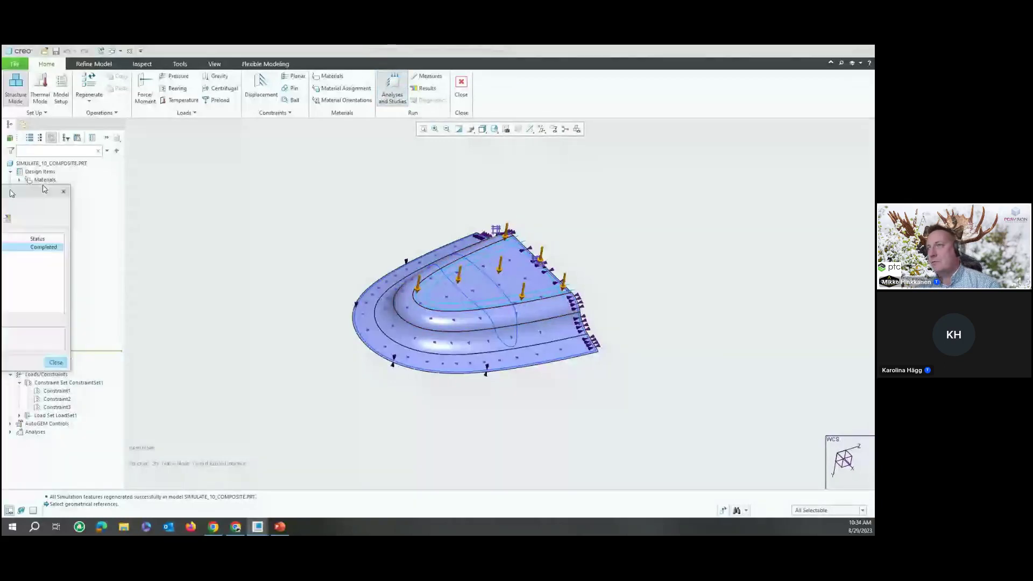
pyautogui.doubleClick(329, 203)
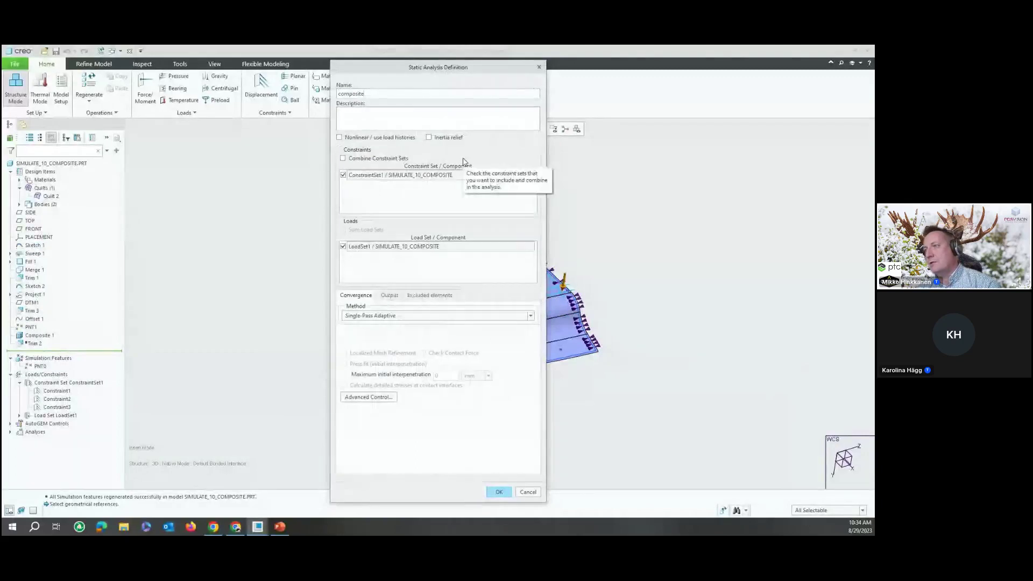
pyautogui.click(521, 491)
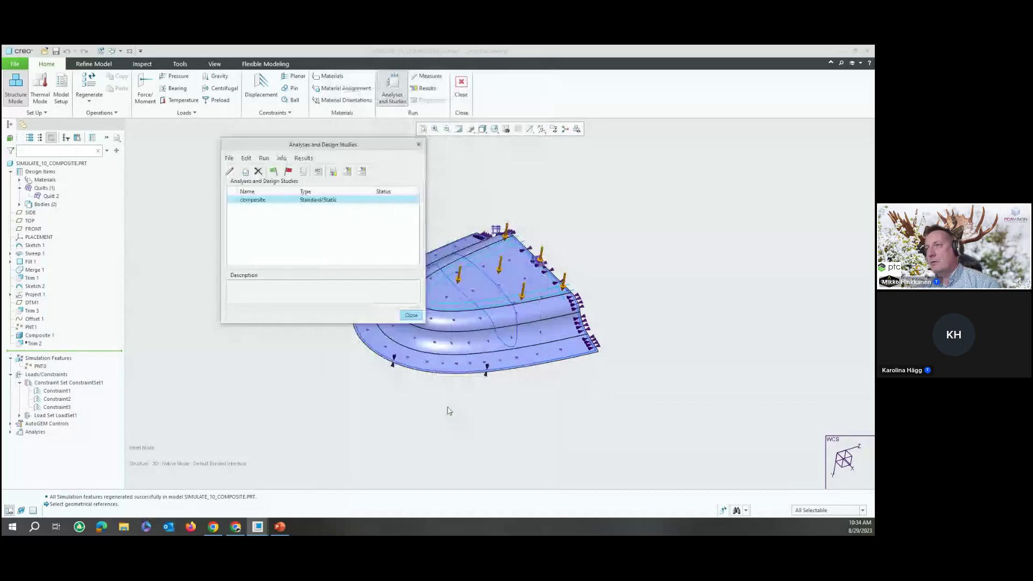
# Step: Display the composite study's results as a Max Principal stress fringe in MPa at the top of layer 1 for all plies
pyautogui.click(318, 172)
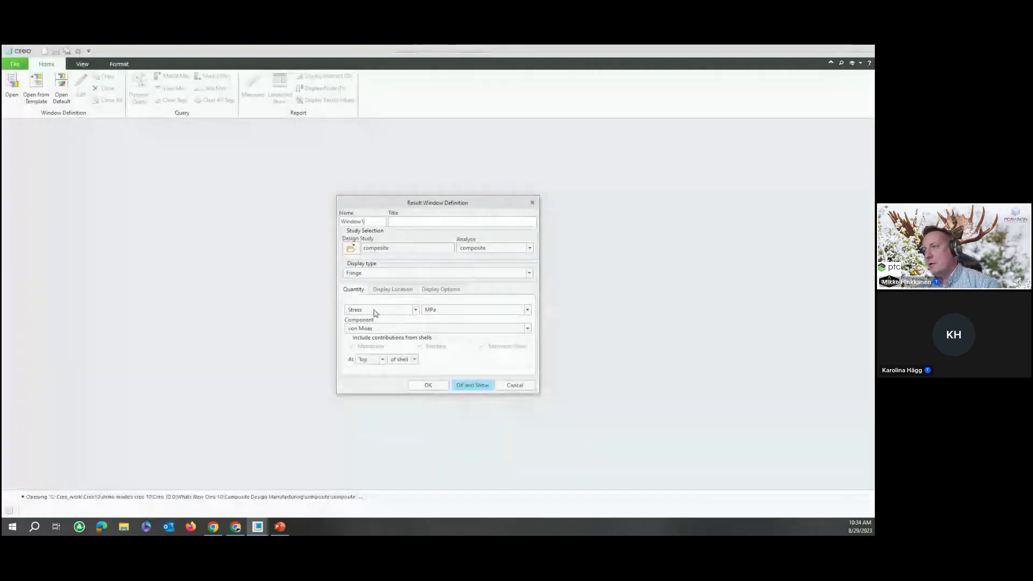
pyautogui.click(396, 328)
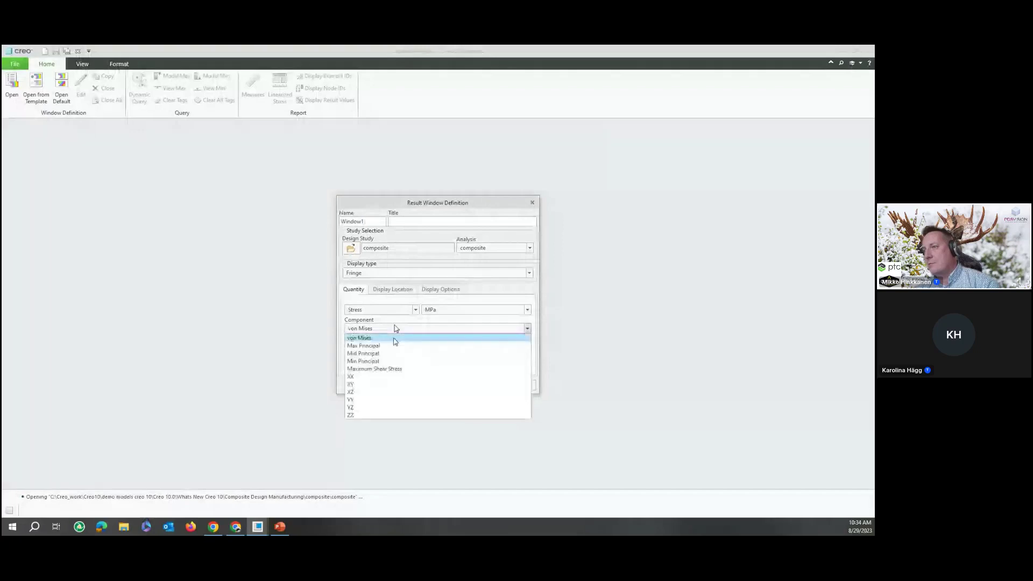
pyautogui.click(395, 345)
pyautogui.click(414, 359)
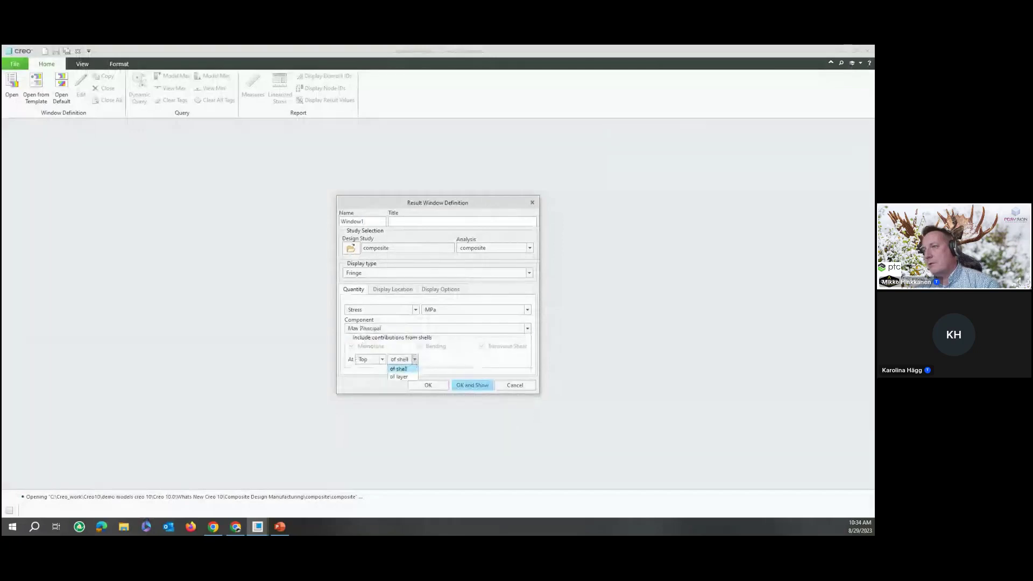
pyautogui.click(401, 377)
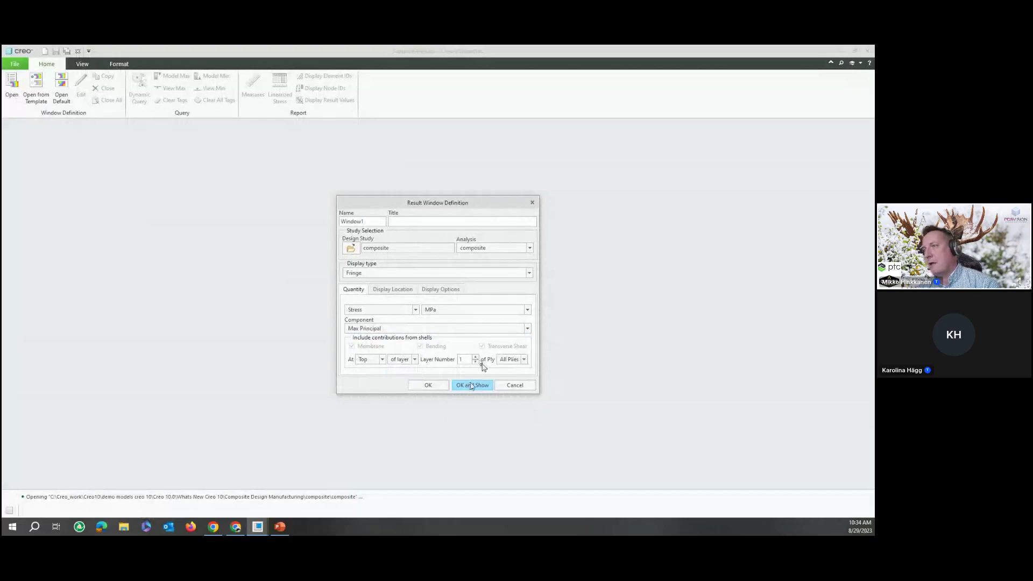
pyautogui.click(471, 385)
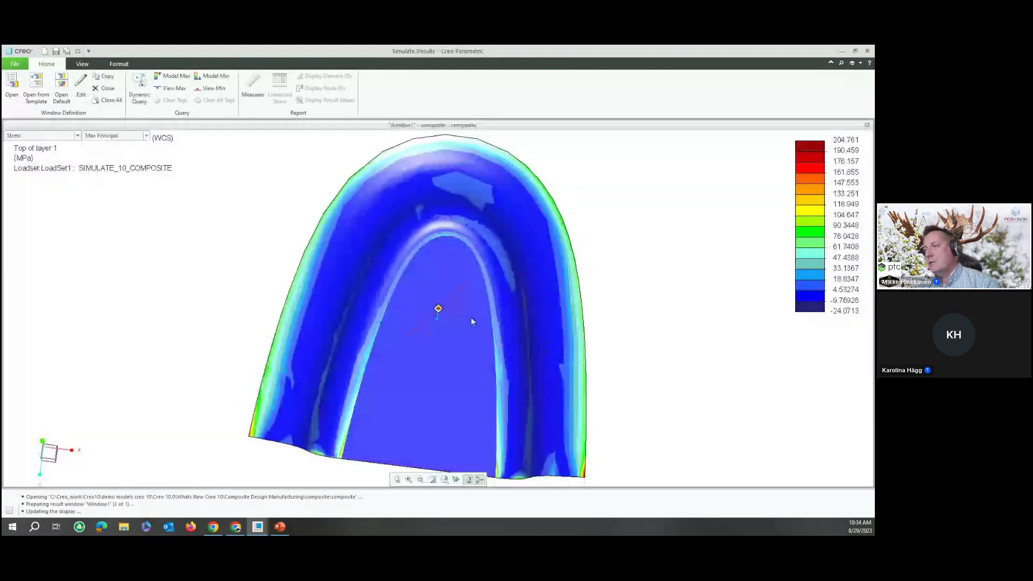
# Step: Copy the result window for layer 2, compare its Max Principal stress with layer 1 side by side, and close the results
pyautogui.moveTo(450, 294)
pyautogui.mouseDown(button='middle')
pyautogui.moveTo(371, 258)
pyautogui.moveTo(462, 266)
pyautogui.moveTo(455, 291)
pyautogui.mouseUp(button='middle')
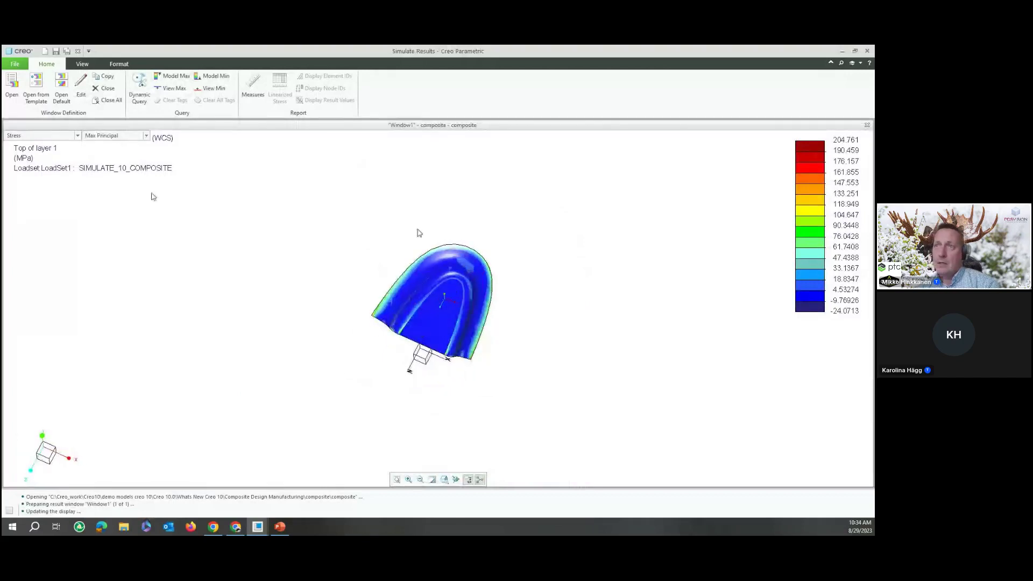
pyautogui.scroll(-5, 457, 325)
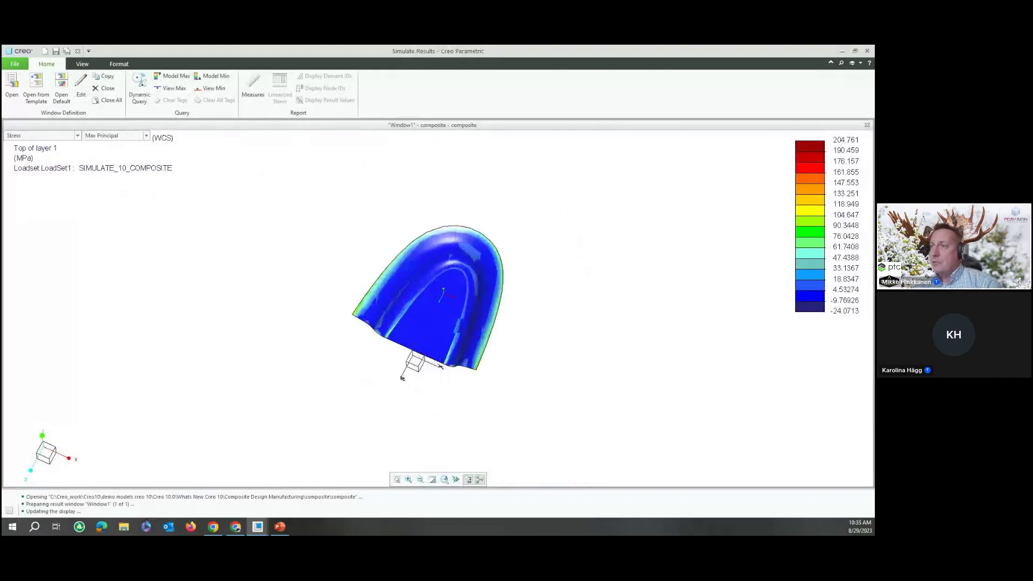
pyautogui.moveTo(463, 329); pyautogui.dragTo(450, 297, button='middle')
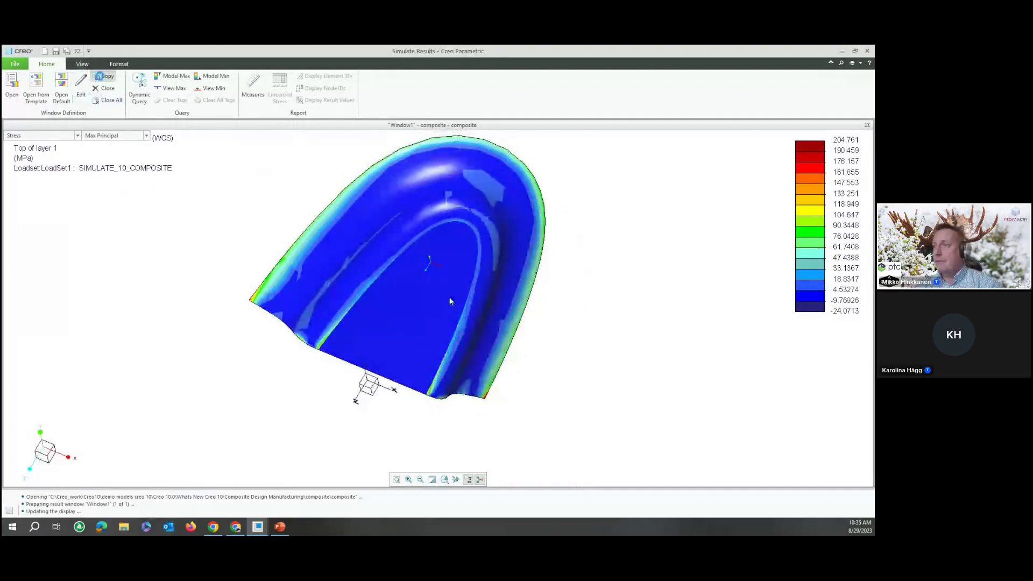
pyautogui.click(104, 75)
pyautogui.click(475, 357)
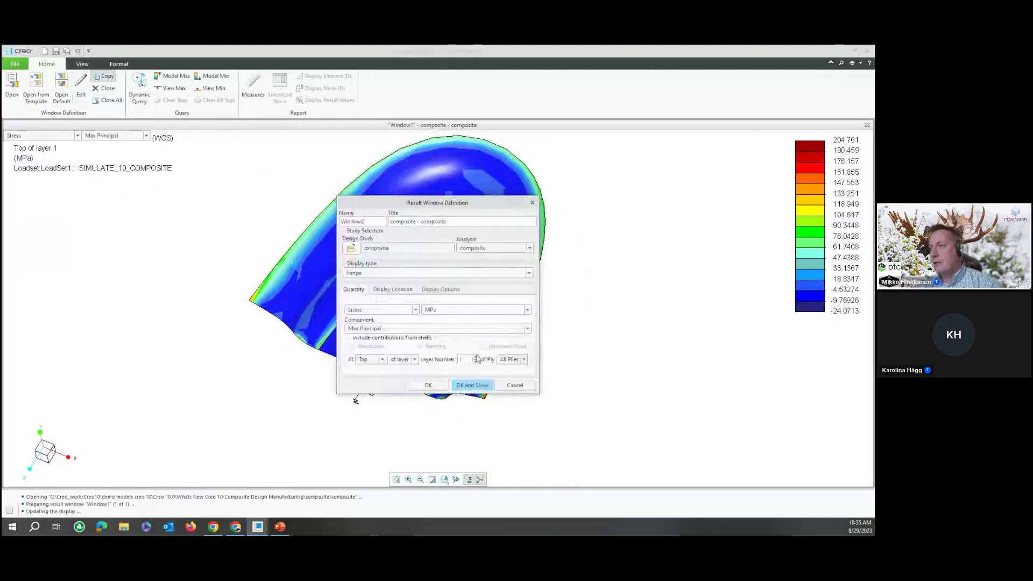
pyautogui.click(474, 385)
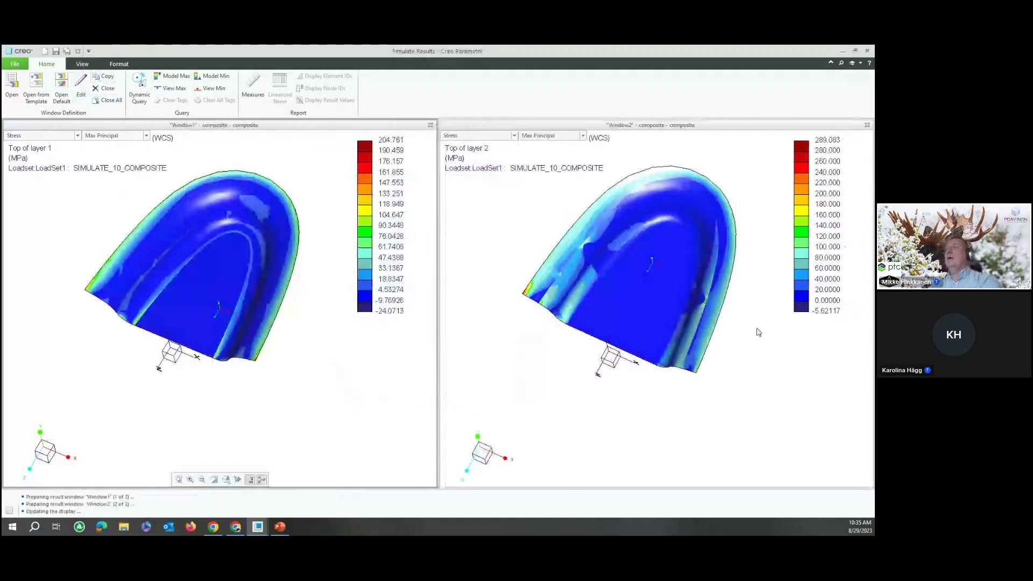
pyautogui.scroll(-2, 759, 332)
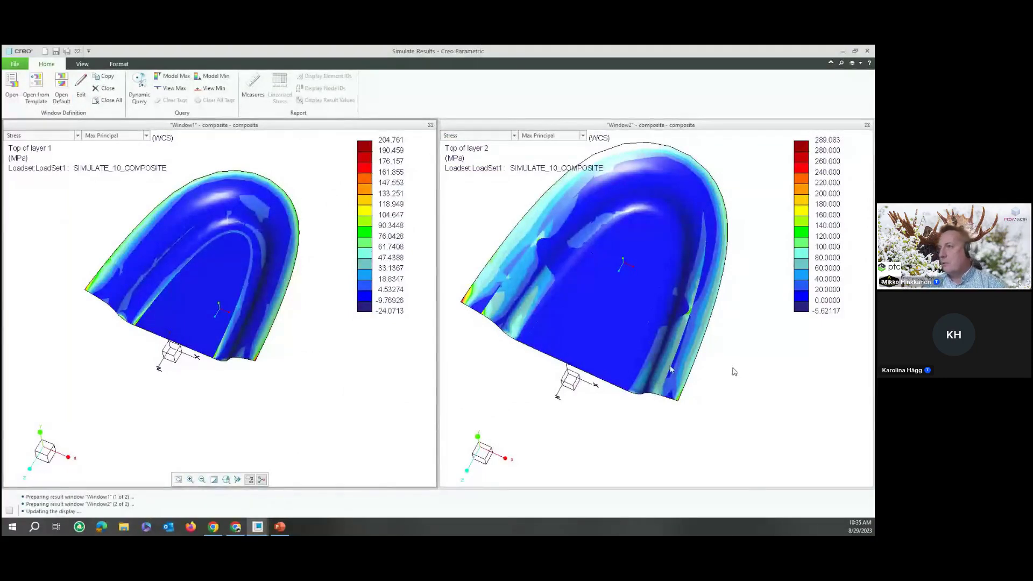
pyautogui.moveTo(734, 372)
pyautogui.mouseDown(button='middle')
pyautogui.moveTo(644, 326)
pyautogui.moveTo(640, 308)
pyautogui.mouseUp(button='middle')
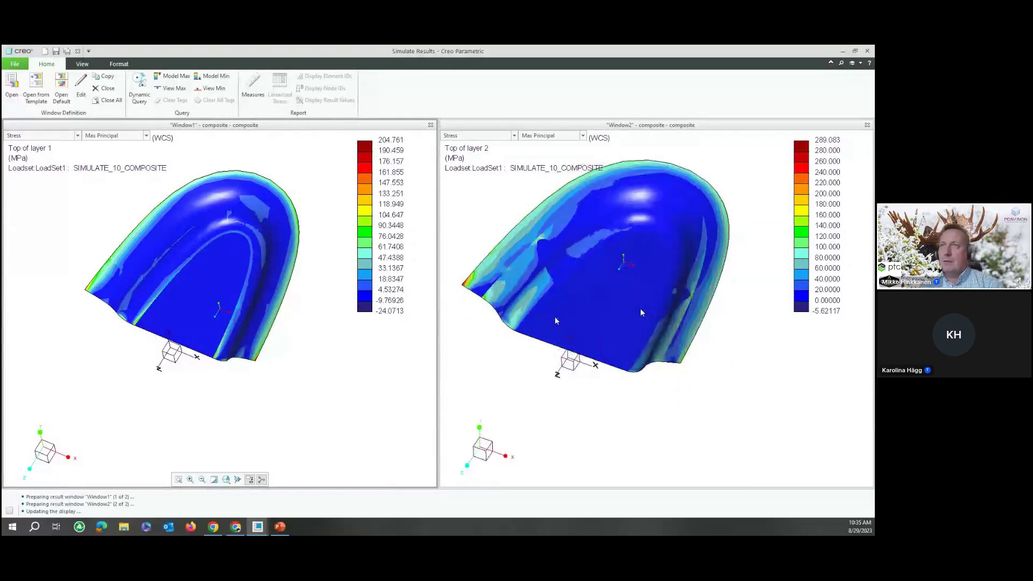
pyautogui.click(78, 51)
pyautogui.click(438, 312)
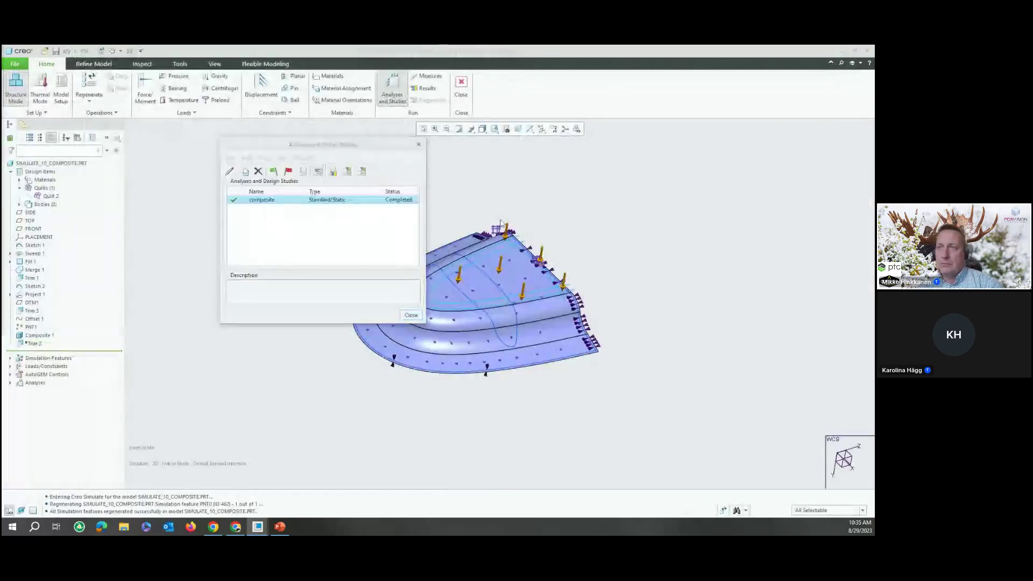
# Step: Review the composite study's run status summary, from the solution passes and mass properties to the total elapsed and CPU times, and close it
pyautogui.click(318, 171)
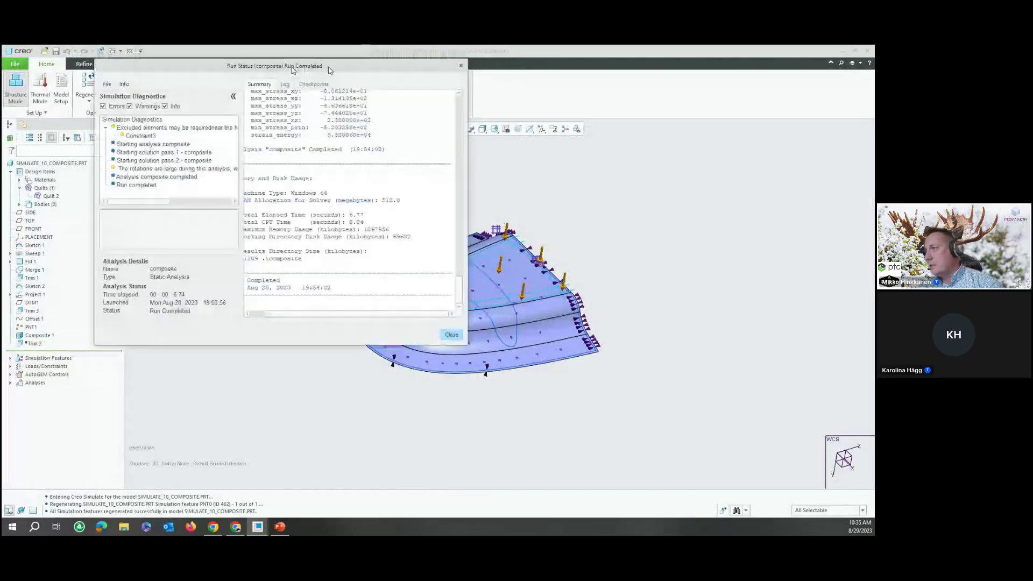
pyautogui.moveTo(330, 70); pyautogui.dragTo(690, 91)
pyautogui.scroll(10, 613, 323)
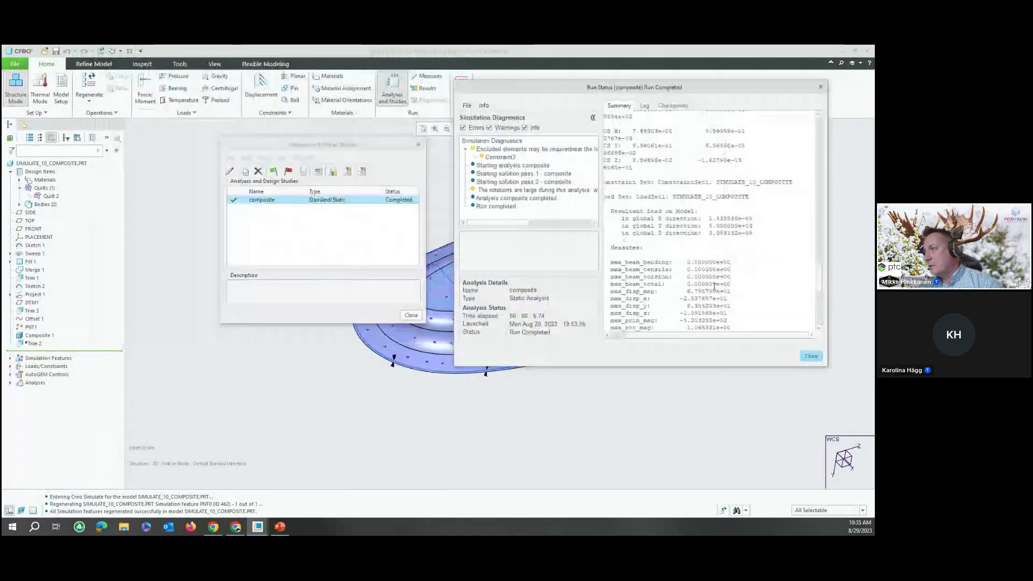
pyautogui.scroll(10, 714, 271)
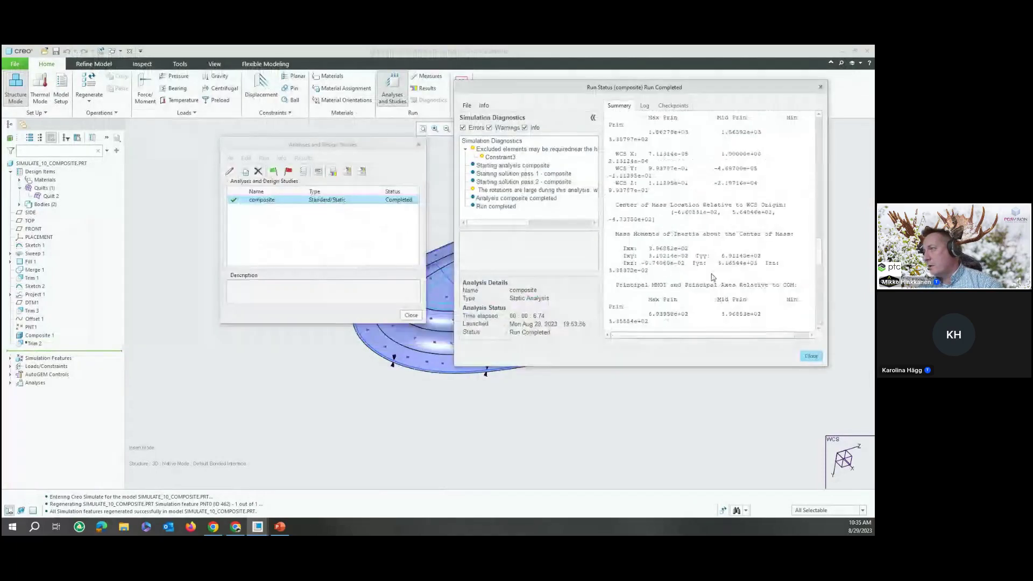
pyautogui.scroll(-5, 714, 271)
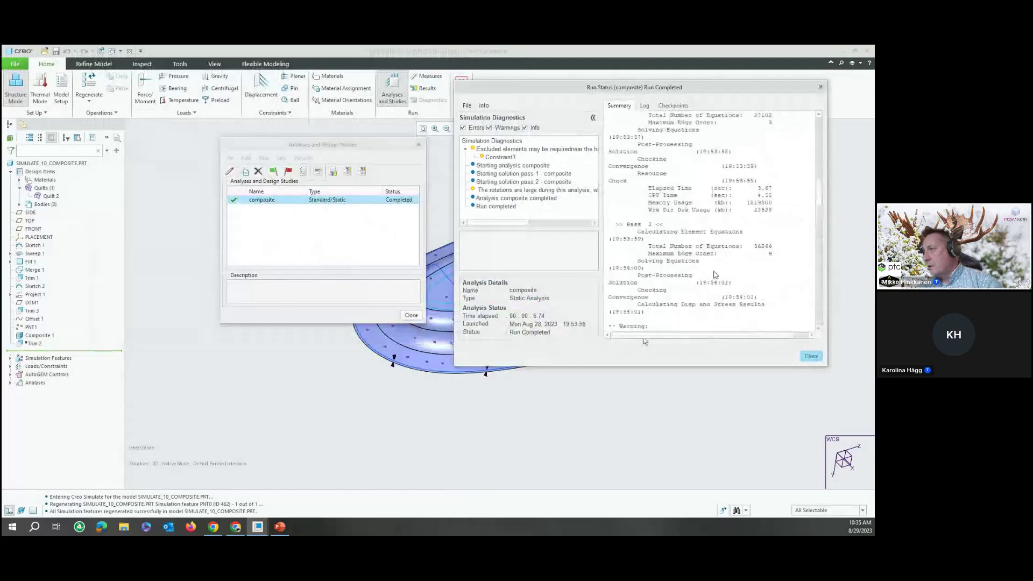
pyautogui.scroll(-5, 722, 278)
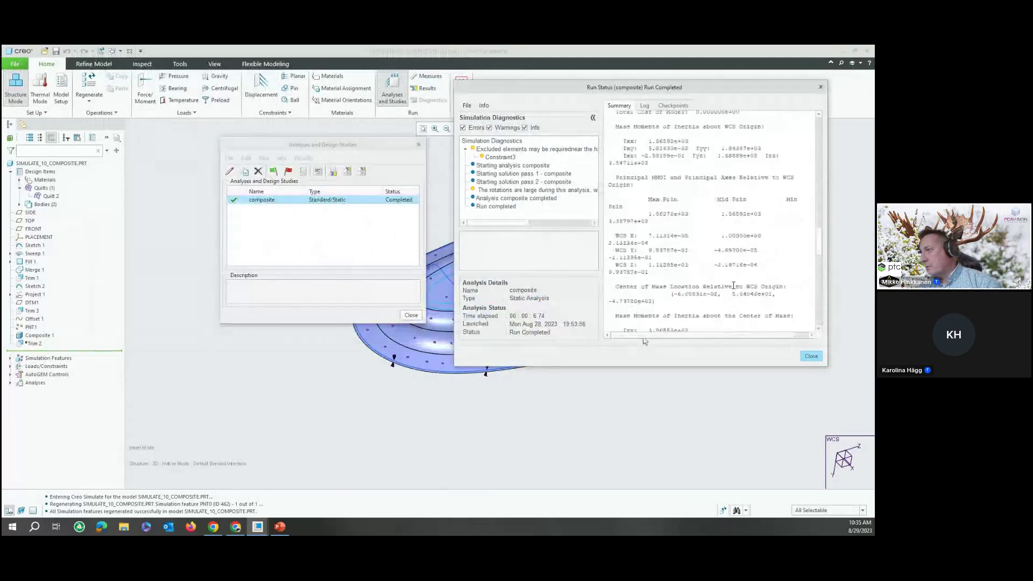
pyautogui.scroll(-5, 733, 285)
pyautogui.moveTo(827, 366); pyautogui.dragTo(874, 412)
pyautogui.scroll(-8, 769, 294)
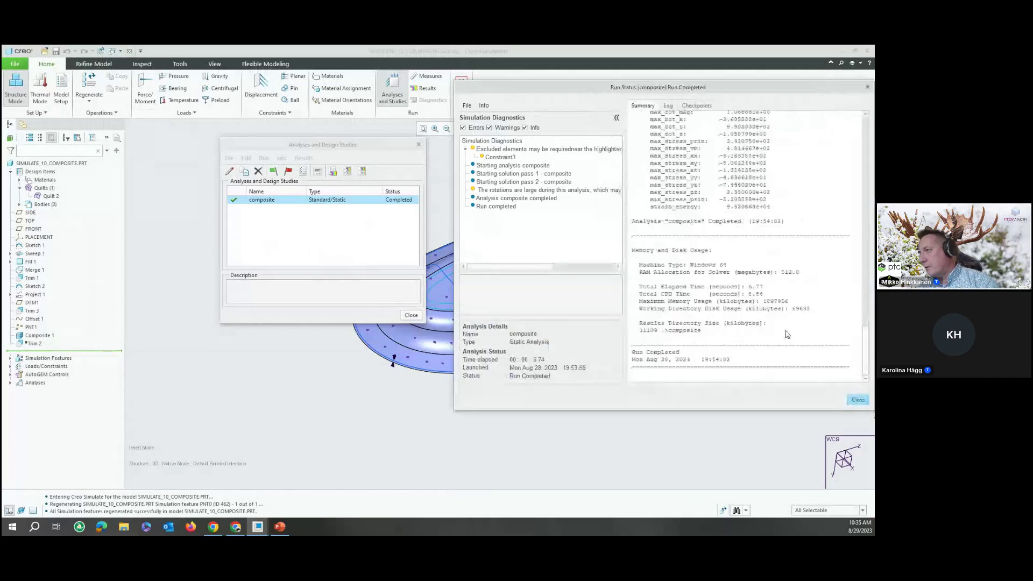
pyautogui.moveTo(769, 294); pyautogui.dragTo(619, 287)
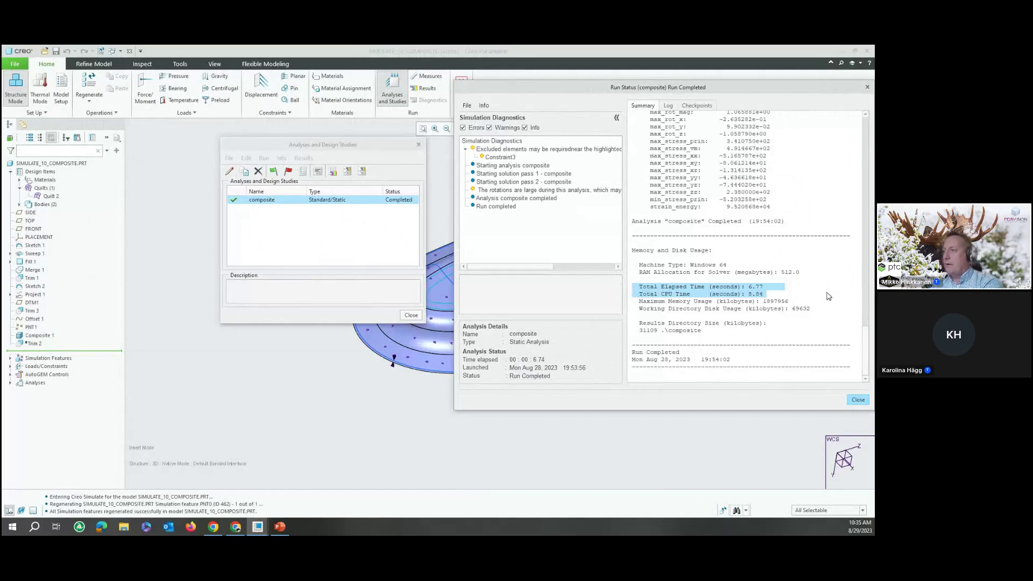
pyautogui.click(859, 400)
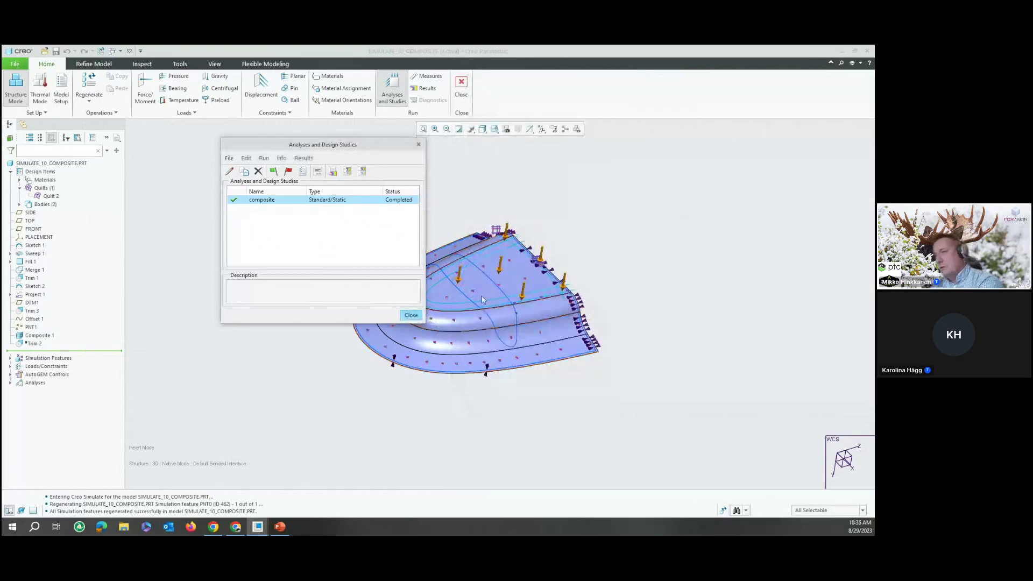
# Step: Reopen the composite study's run status to recheck its total elapsed and CPU times, and close the status and the list of studies
pyautogui.moveTo(482, 299); pyautogui.dragTo(618, 193, button='middle')
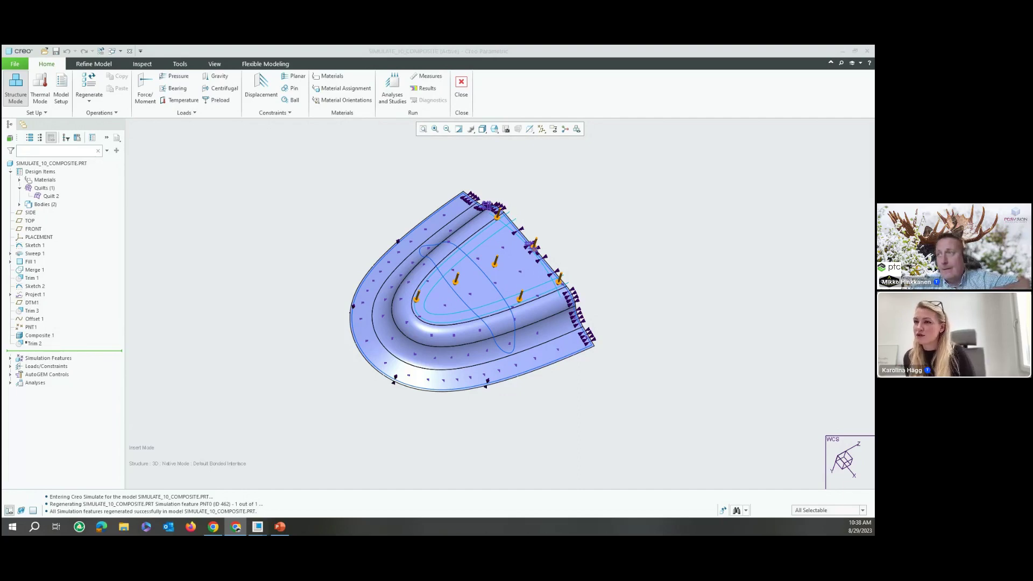
pyautogui.click(392, 94)
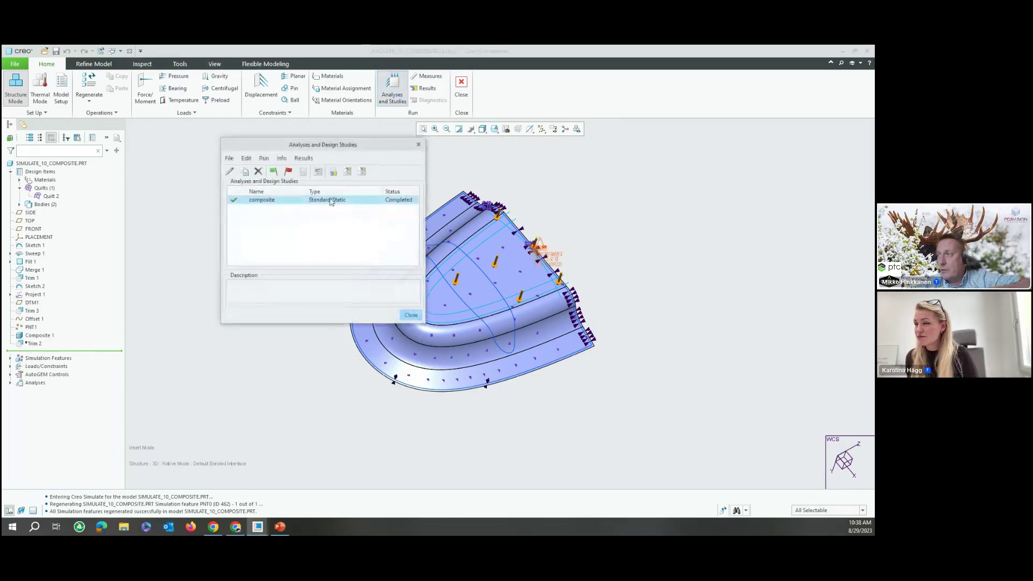
pyautogui.click(318, 173)
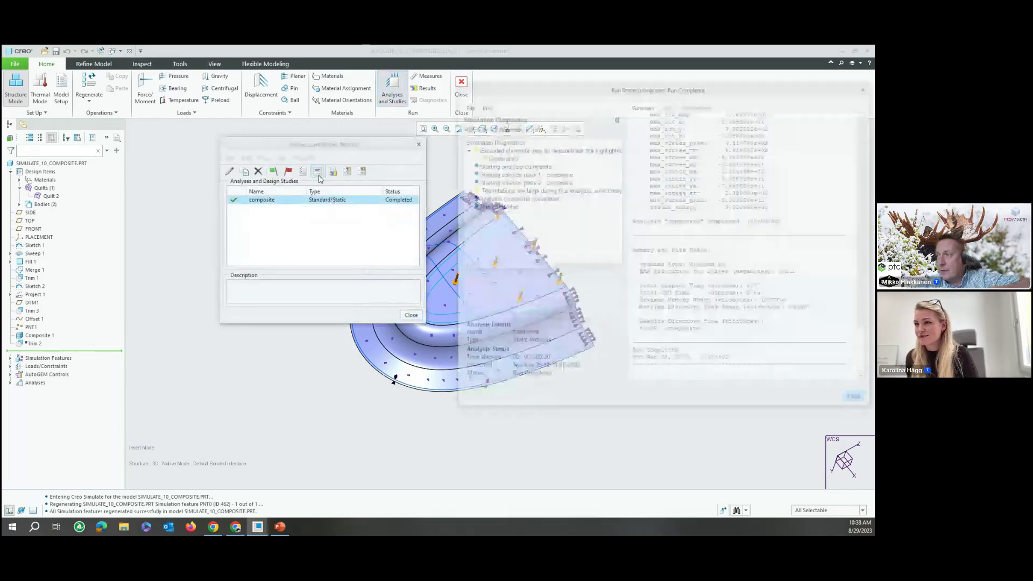
pyautogui.moveTo(766, 295); pyautogui.dragTo(632, 286)
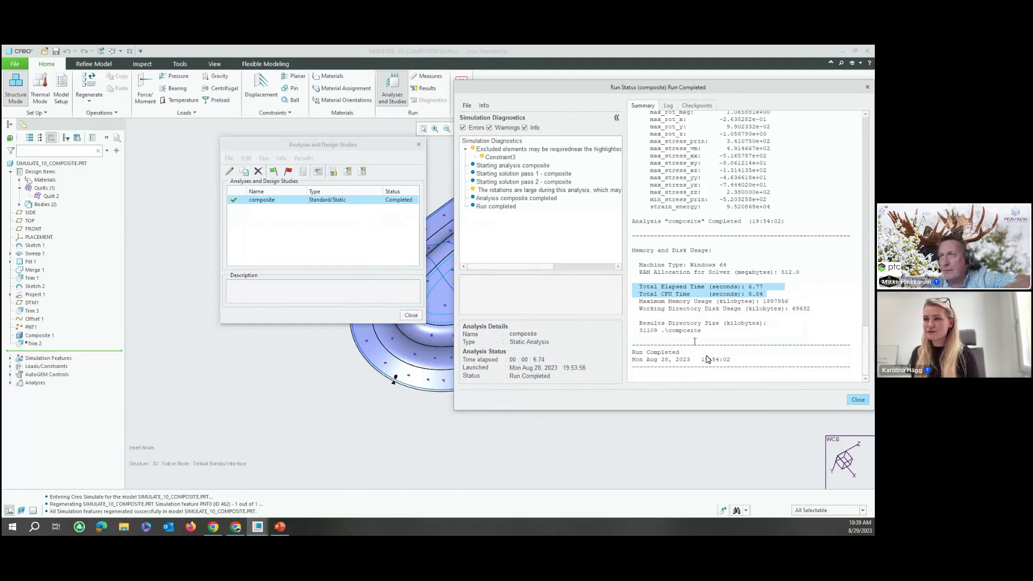
pyautogui.click(858, 400)
pyautogui.moveTo(321, 144); pyautogui.dragTo(661, 165)
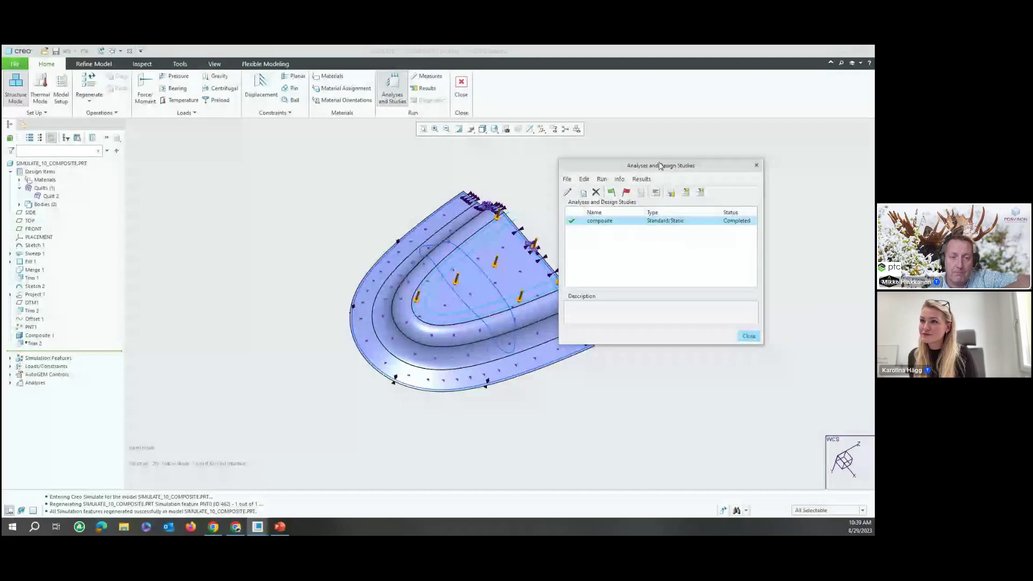
pyautogui.click(749, 337)
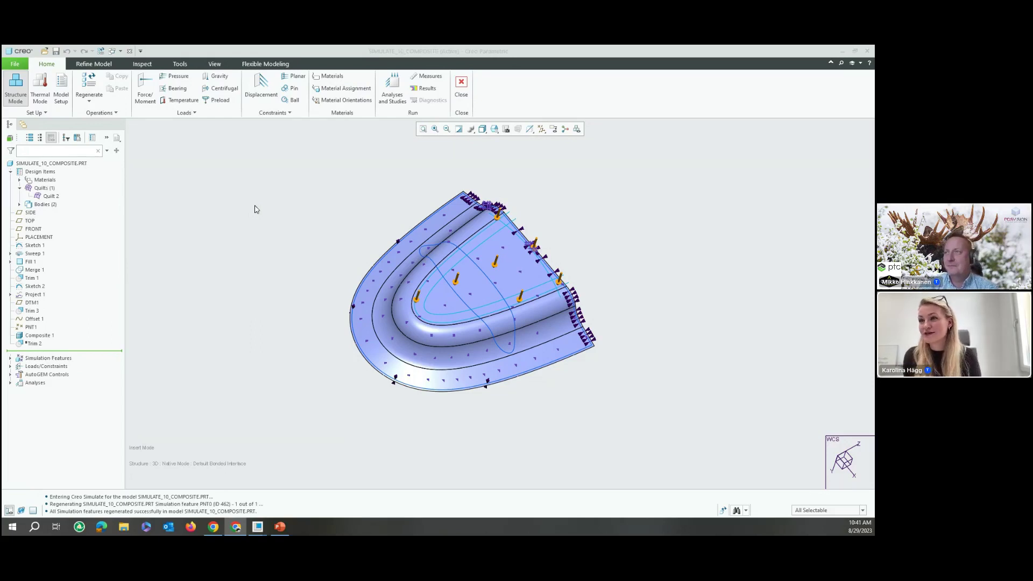
# Step: Leave Creo Simulate and close both the SIMULATE_10_COMPOSITE part and the LIVE_BOLTS assembly
pyautogui.click(461, 84)
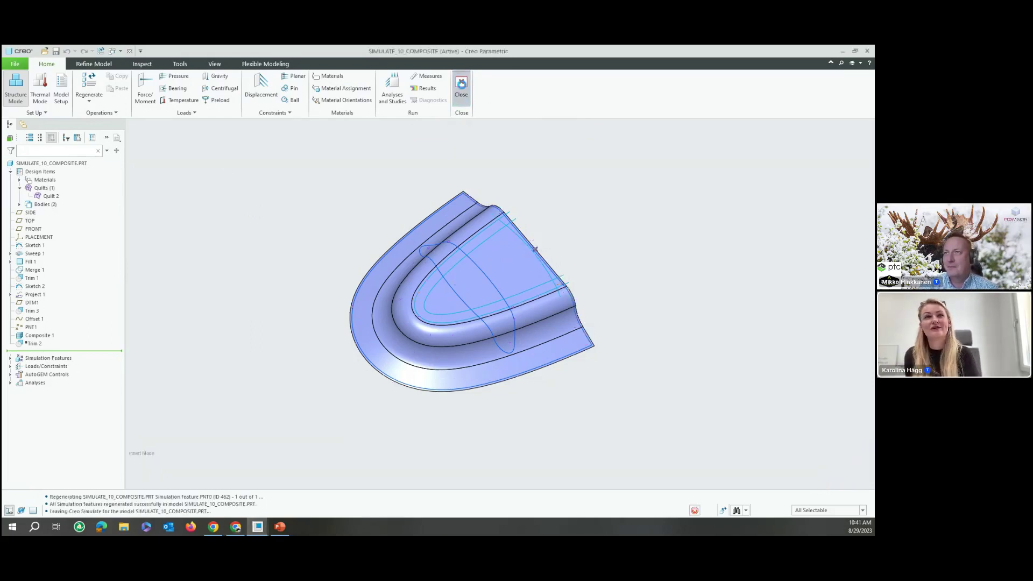
pyautogui.click(141, 51)
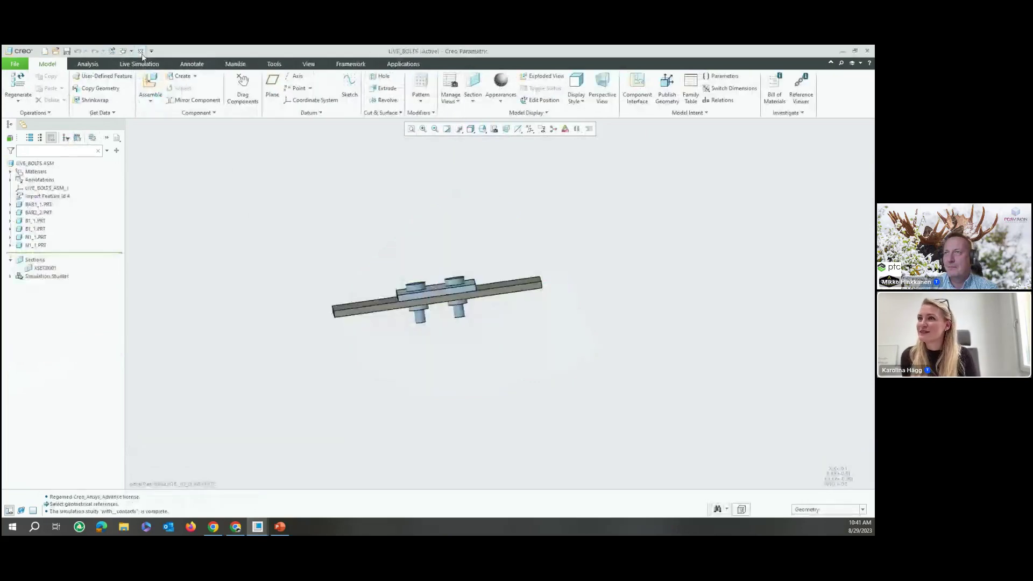
pyautogui.click(141, 52)
# Step: Create a new solid part named shell_non_linear from the startpart template
pyautogui.click(12, 86)
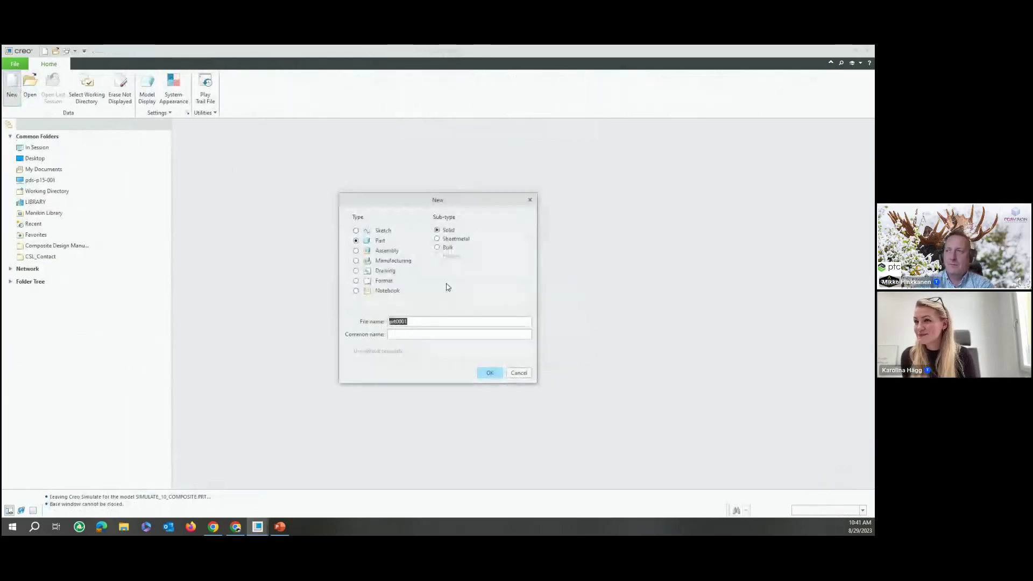
pyautogui.write('shell_non')
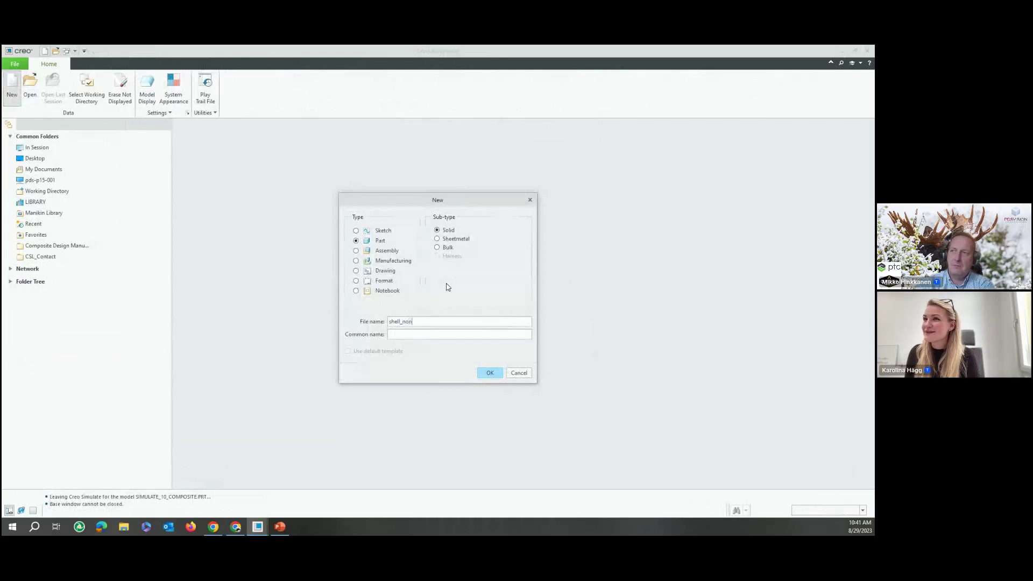
pyautogui.write('_linear')
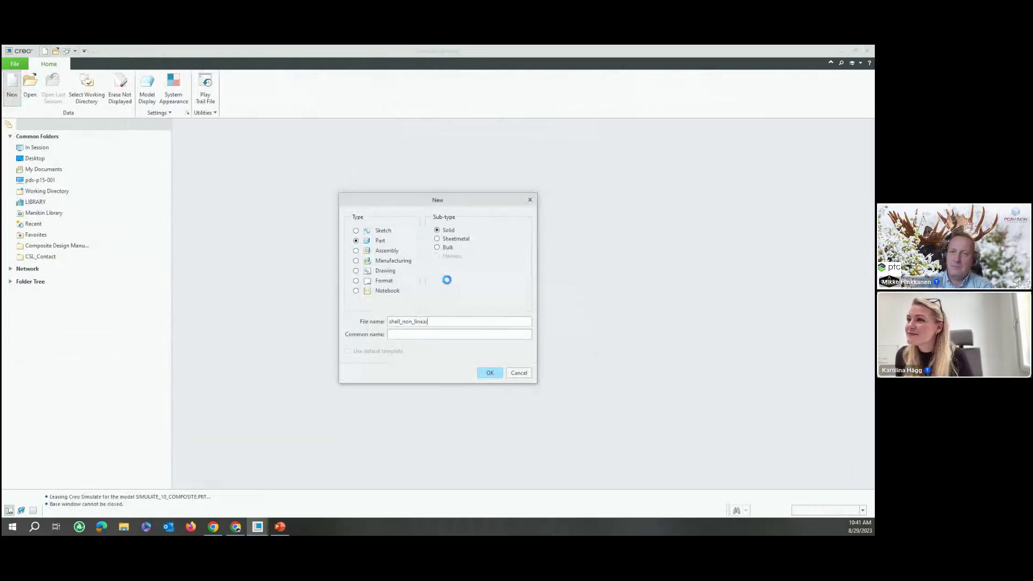
pyautogui.press('Return')
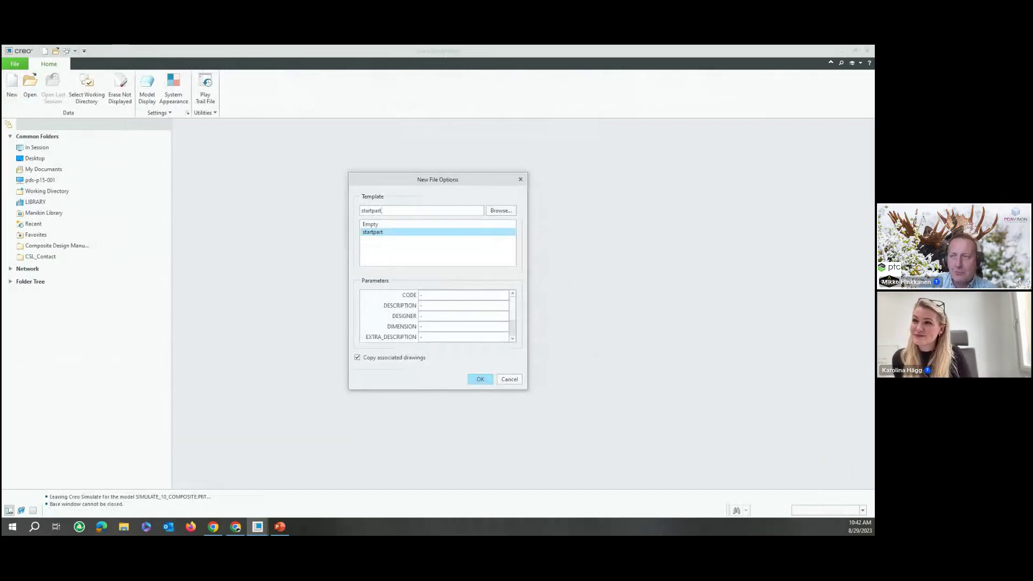
pyautogui.click(480, 380)
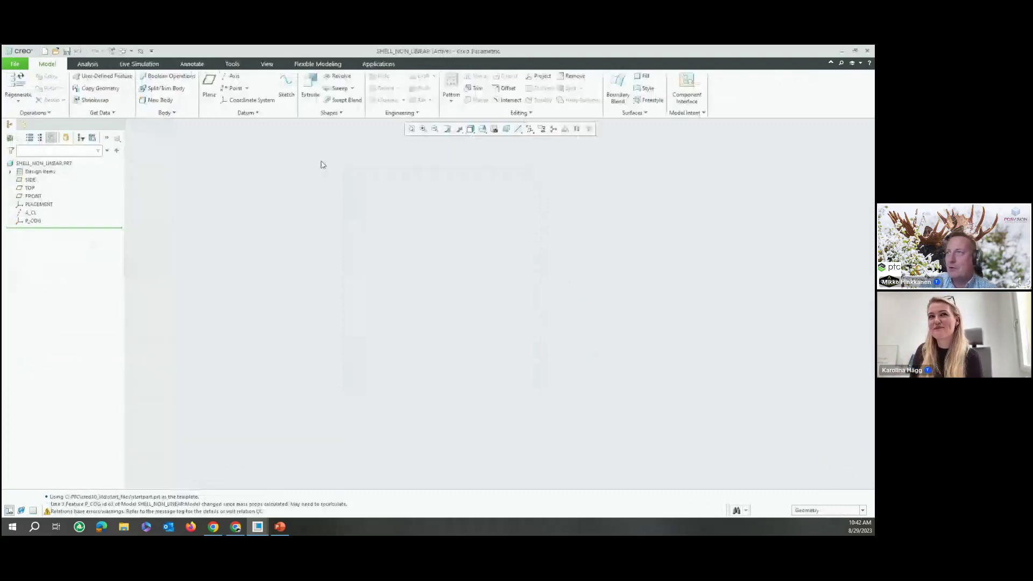
# Step: Start an extrude on the SIDE plane and sketch a horizontal line along the horizontal reference, ending at the vertical reference
pyautogui.click(310, 86)
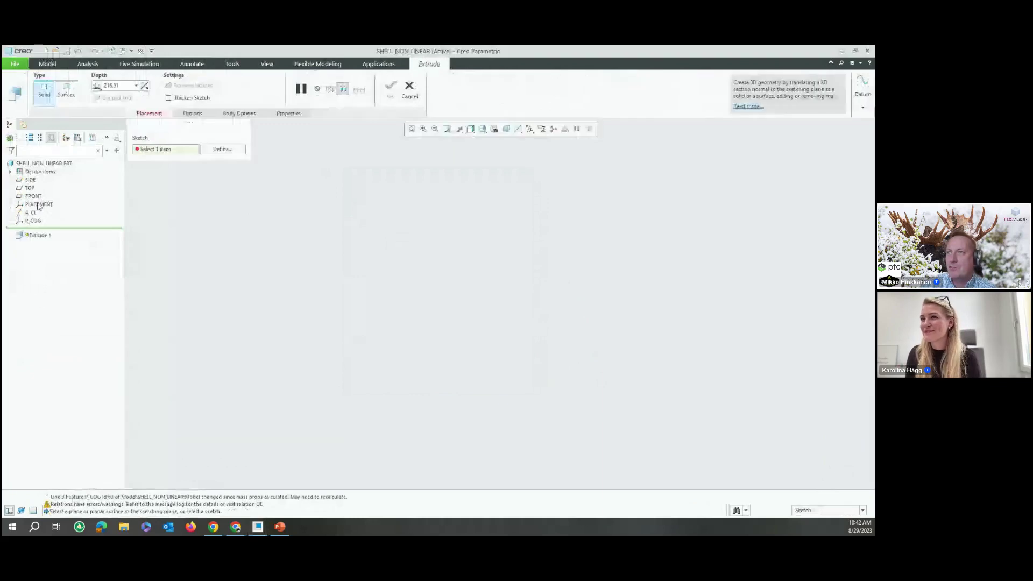
pyautogui.click(30, 179)
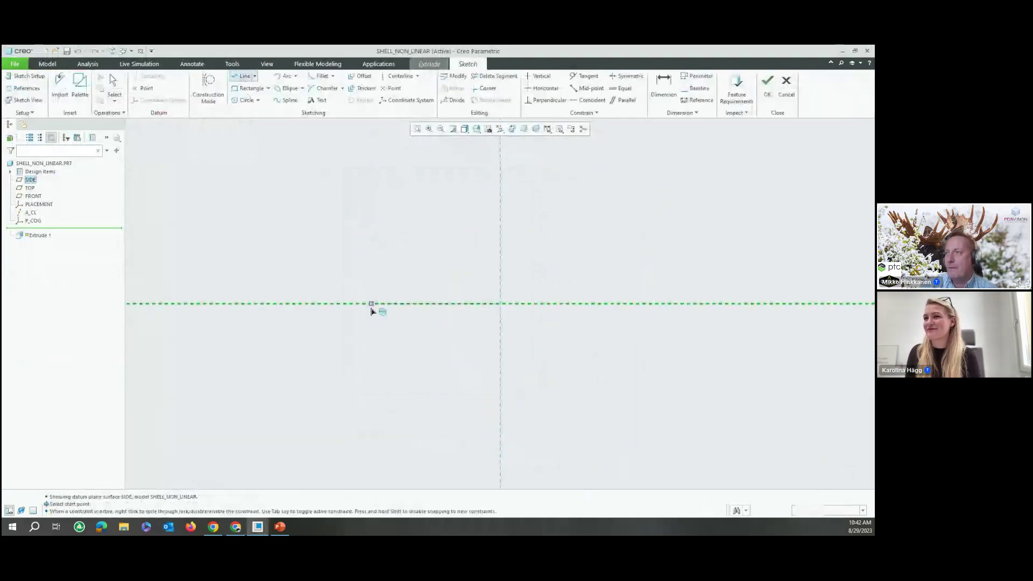
pyautogui.click(332, 304)
pyautogui.click(500, 304)
pyautogui.middleClick(621, 175)
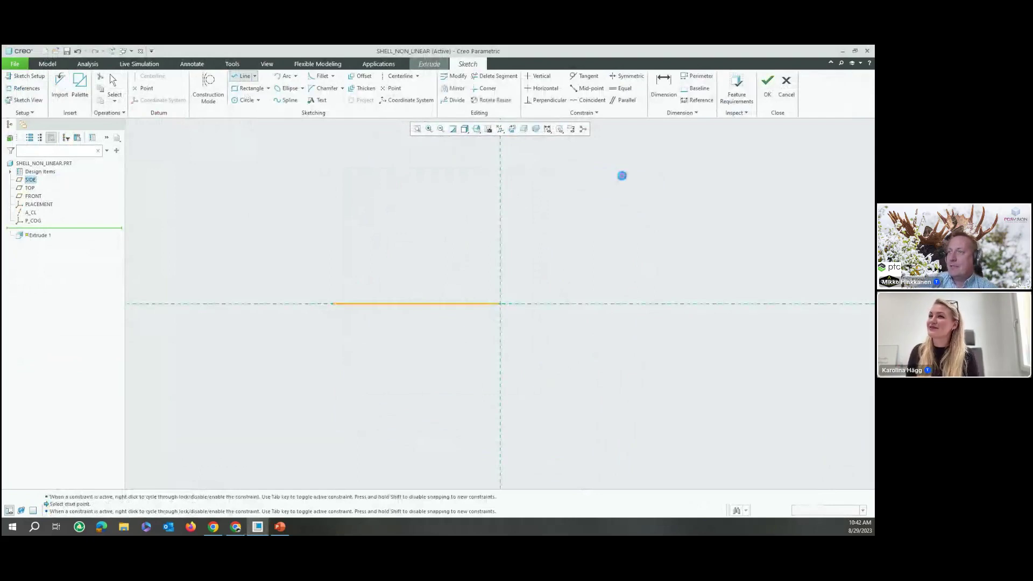
pyautogui.middleClick(621, 175)
# Step: Set the sketched line's length to 200 and accept the open section for a surface extrude
pyautogui.doubleClick(401, 291)
pyautogui.write('200')
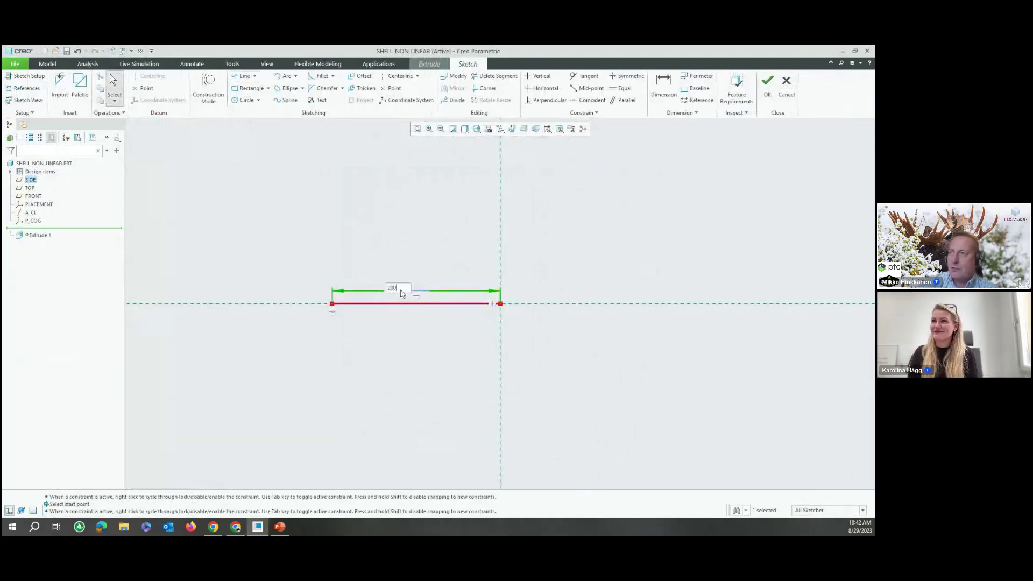
pyautogui.press('Return')
pyautogui.click(767, 85)
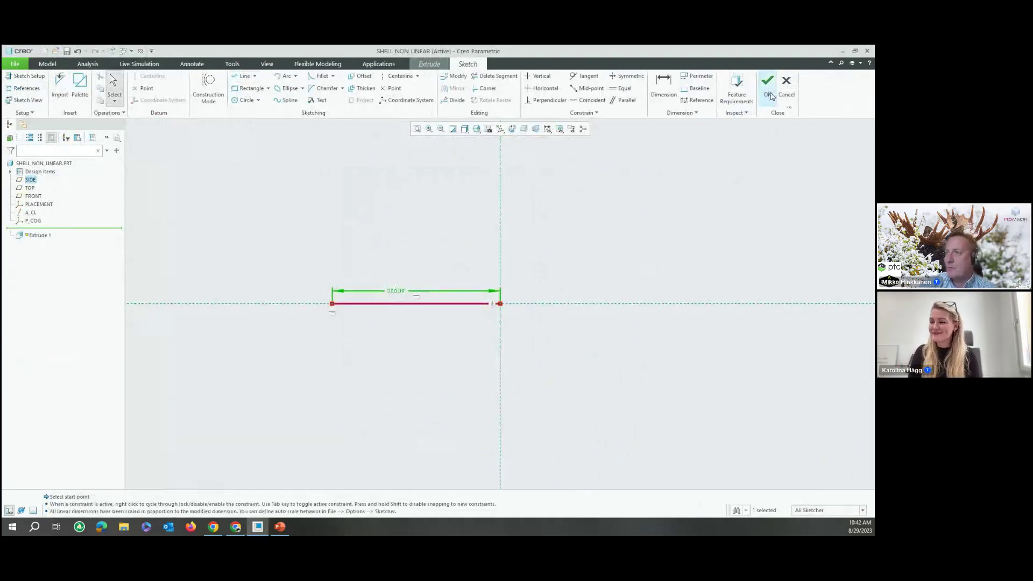
pyautogui.click(526, 308)
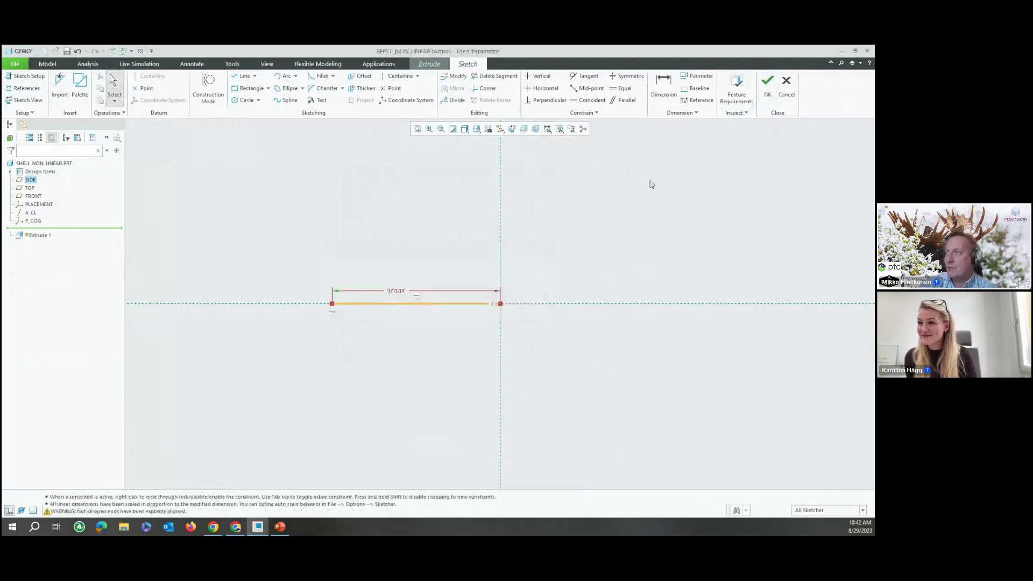
pyautogui.click(767, 86)
pyautogui.click(494, 305)
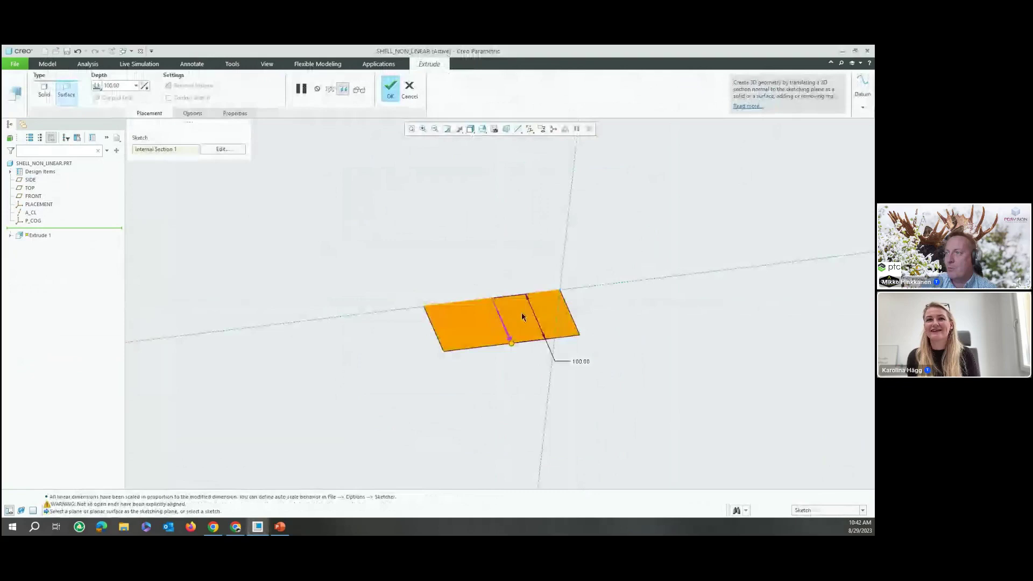
# Step: Set the surface extrude's depth to 500, complete the feature and clear the selection
pyautogui.doubleClick(581, 362)
pyautogui.write('500')
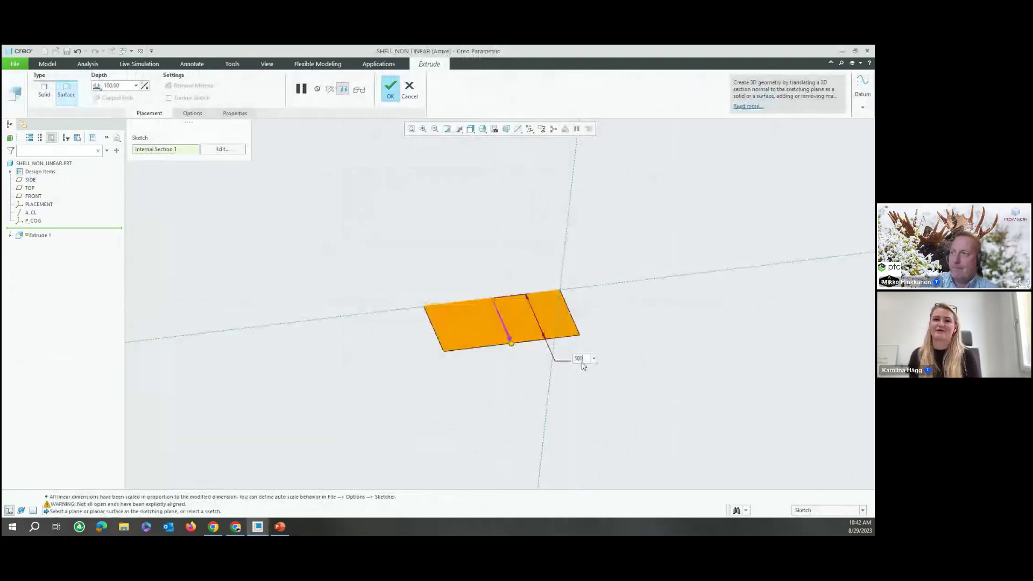
pyautogui.press('Return')
pyautogui.scroll(5, 431, 215)
pyautogui.middleClick(429, 212)
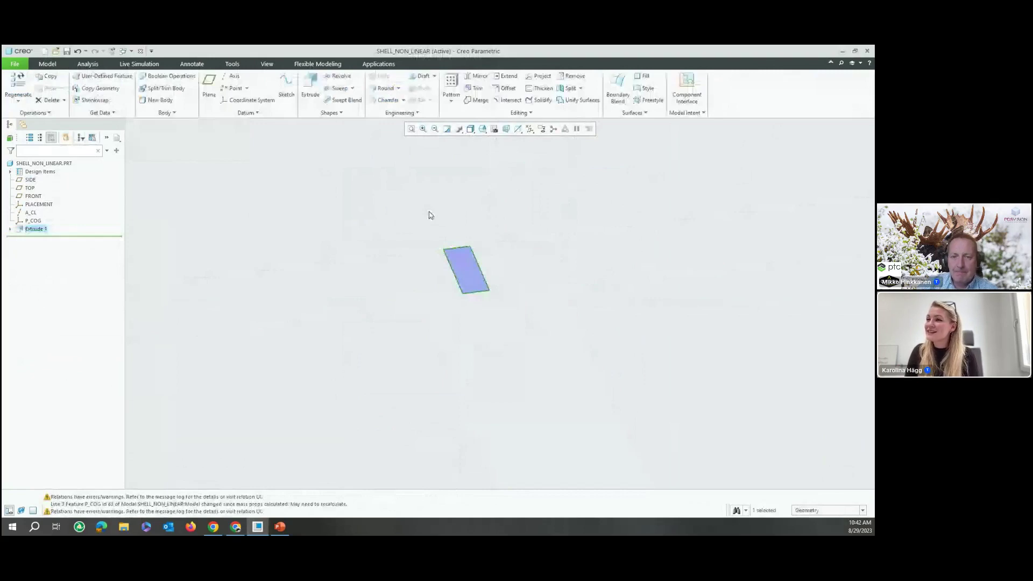
pyautogui.click(547, 224)
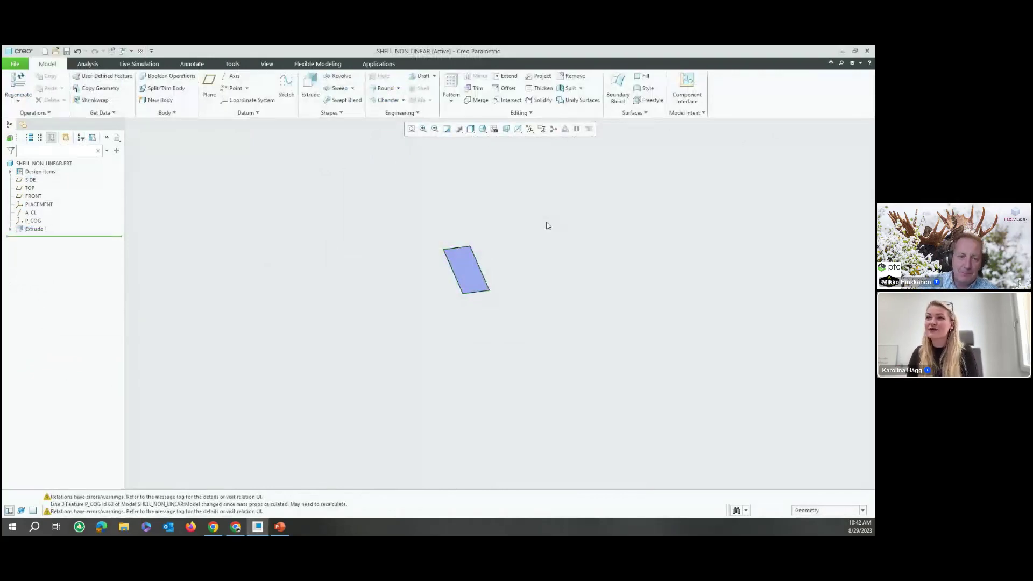